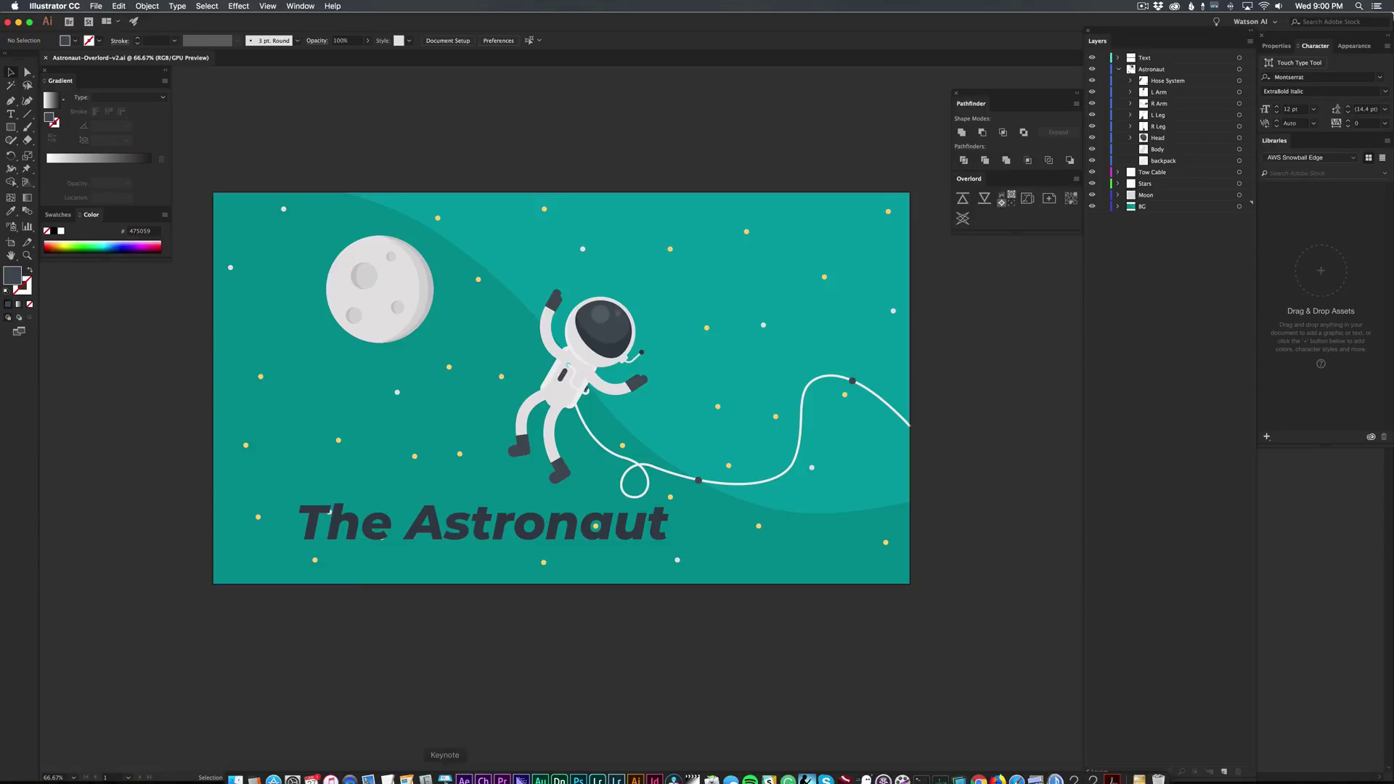
# - Switch to After Effects, import Astronaut-Overlord-v2.ai as a composition with Layer Size footage dimensions, and open that composition
pyautogui.click(466, 774)
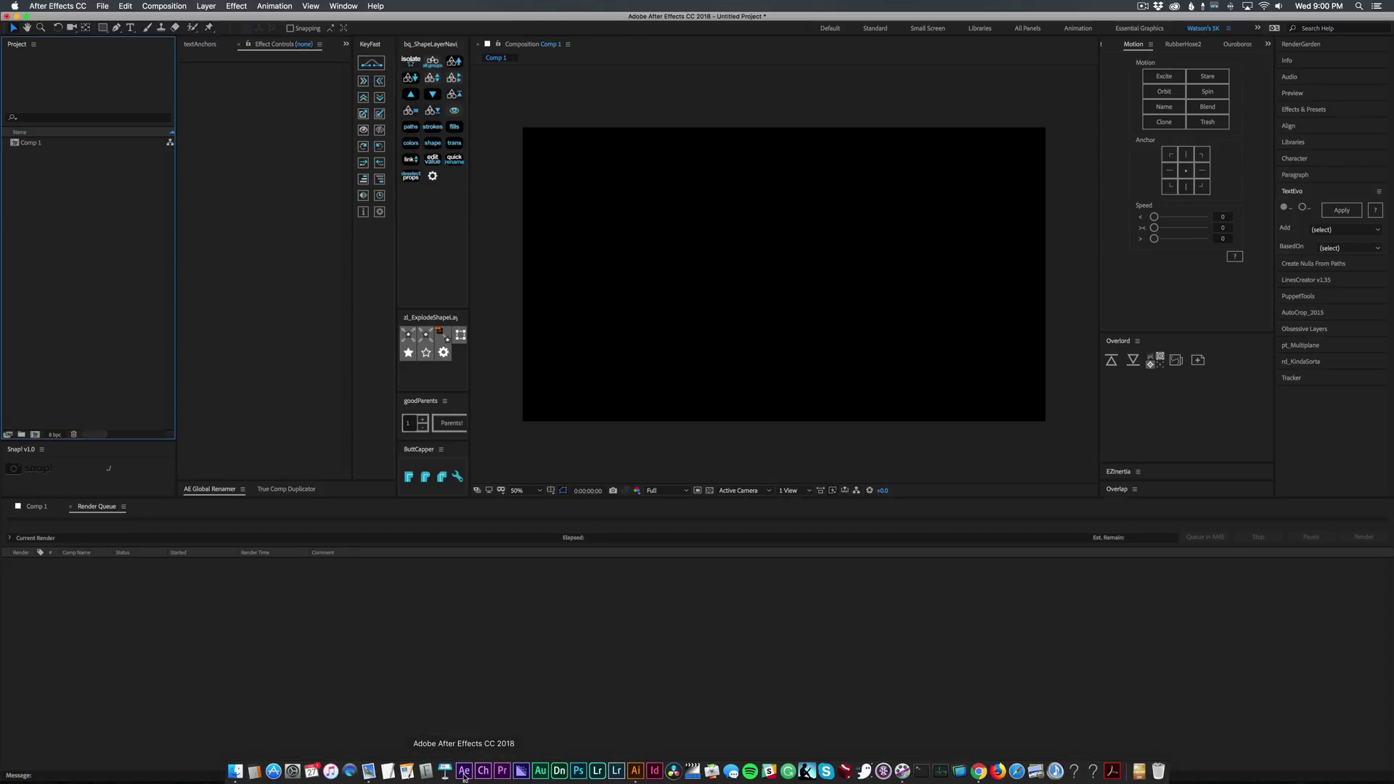
pyautogui.doubleClick(91, 267)
pyautogui.doubleClick(440, 121)
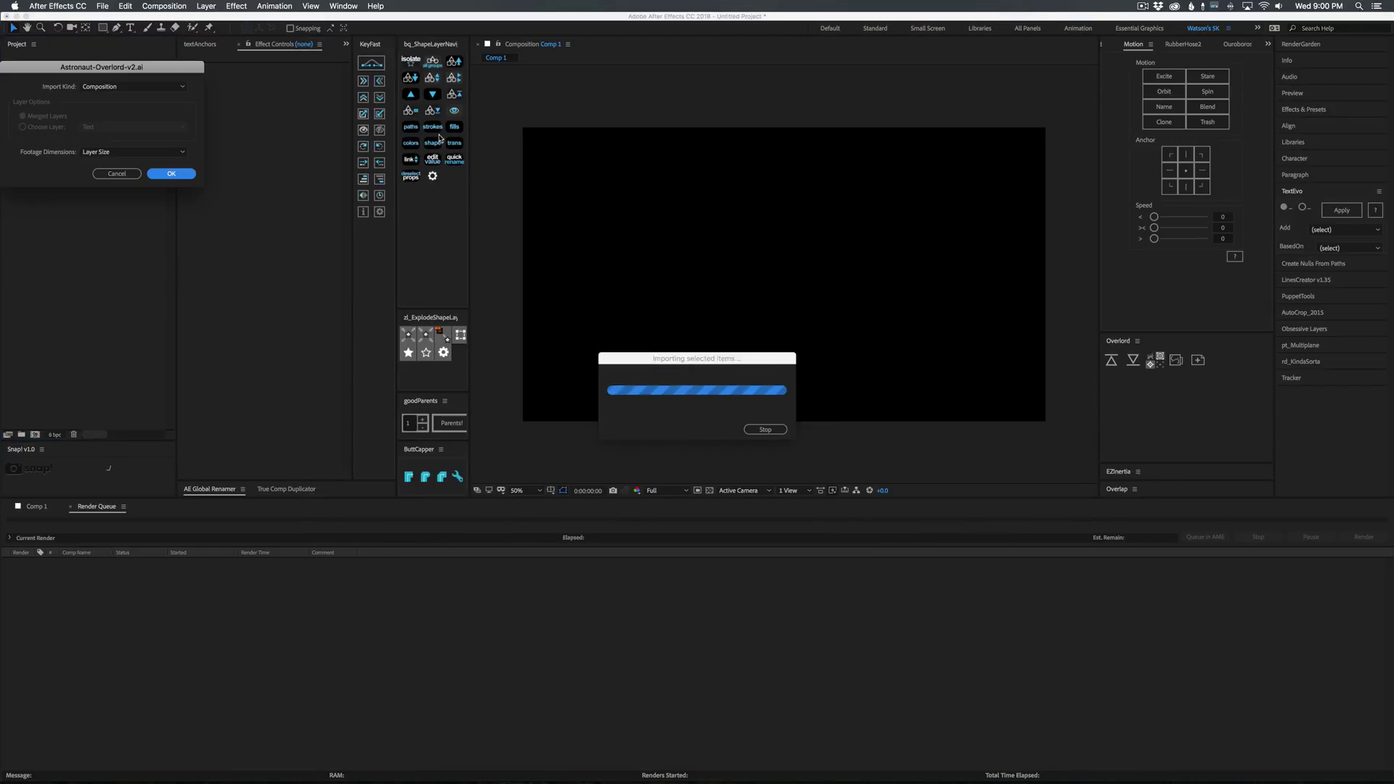
pyautogui.click(171, 173)
pyautogui.doubleClick(58, 143)
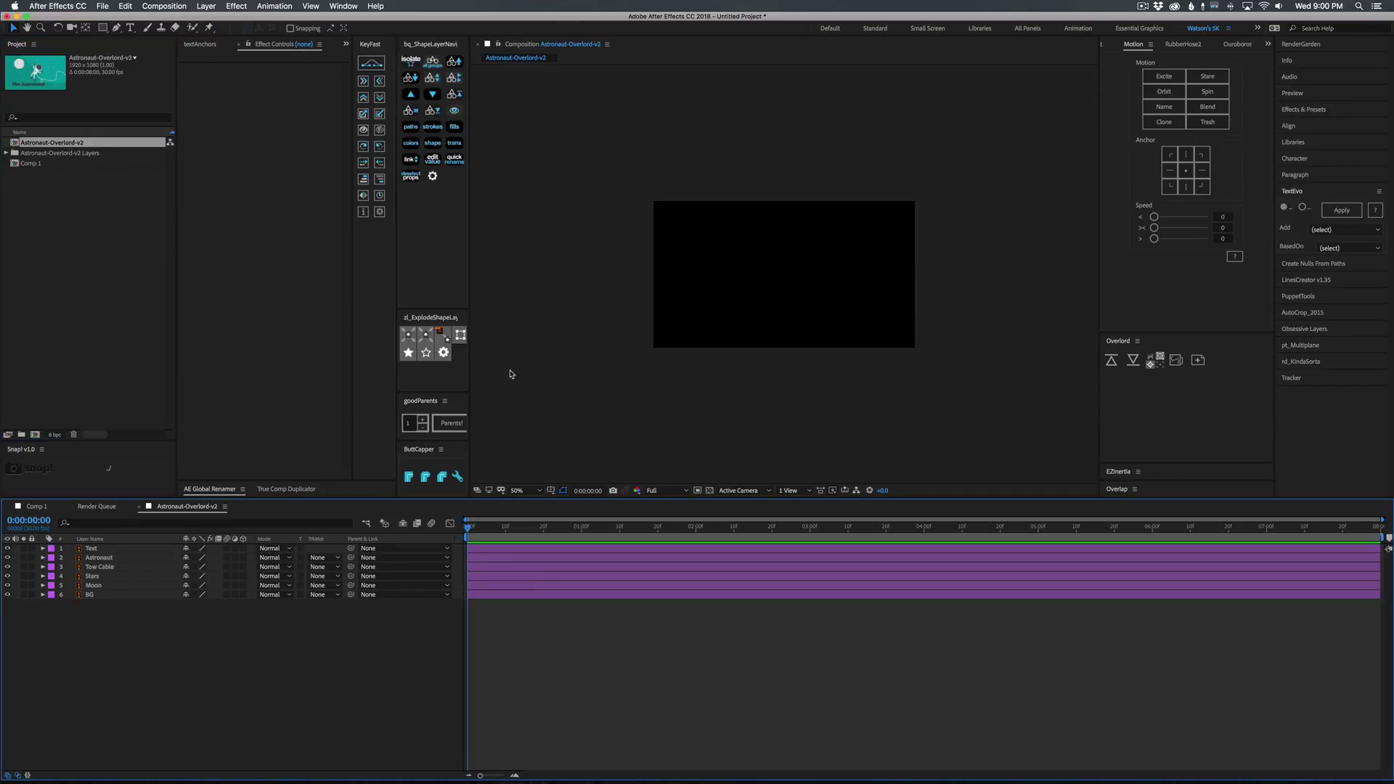
pyautogui.press('/')
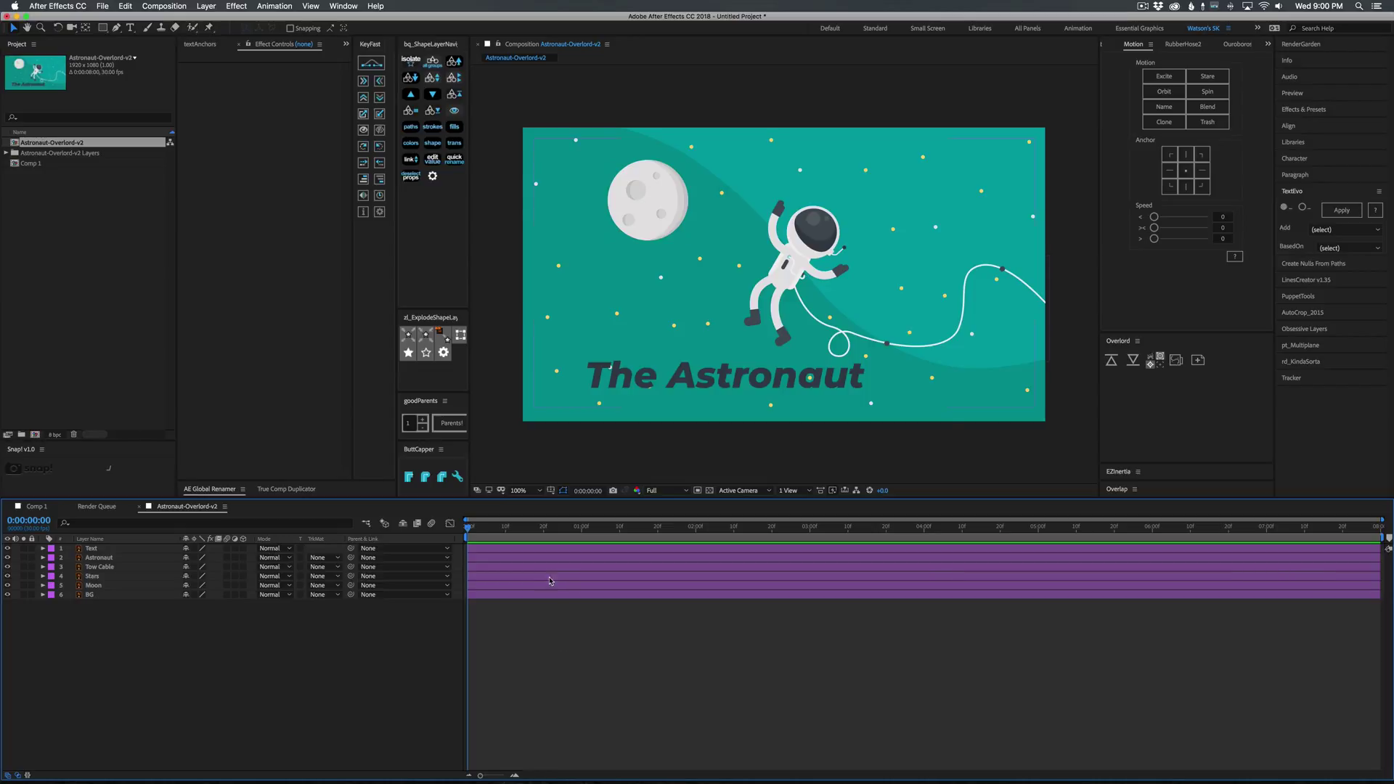
# - Nudge the Astronaut layer slightly to the left and create a shape layer from its vector artwork
pyautogui.click(99, 558)
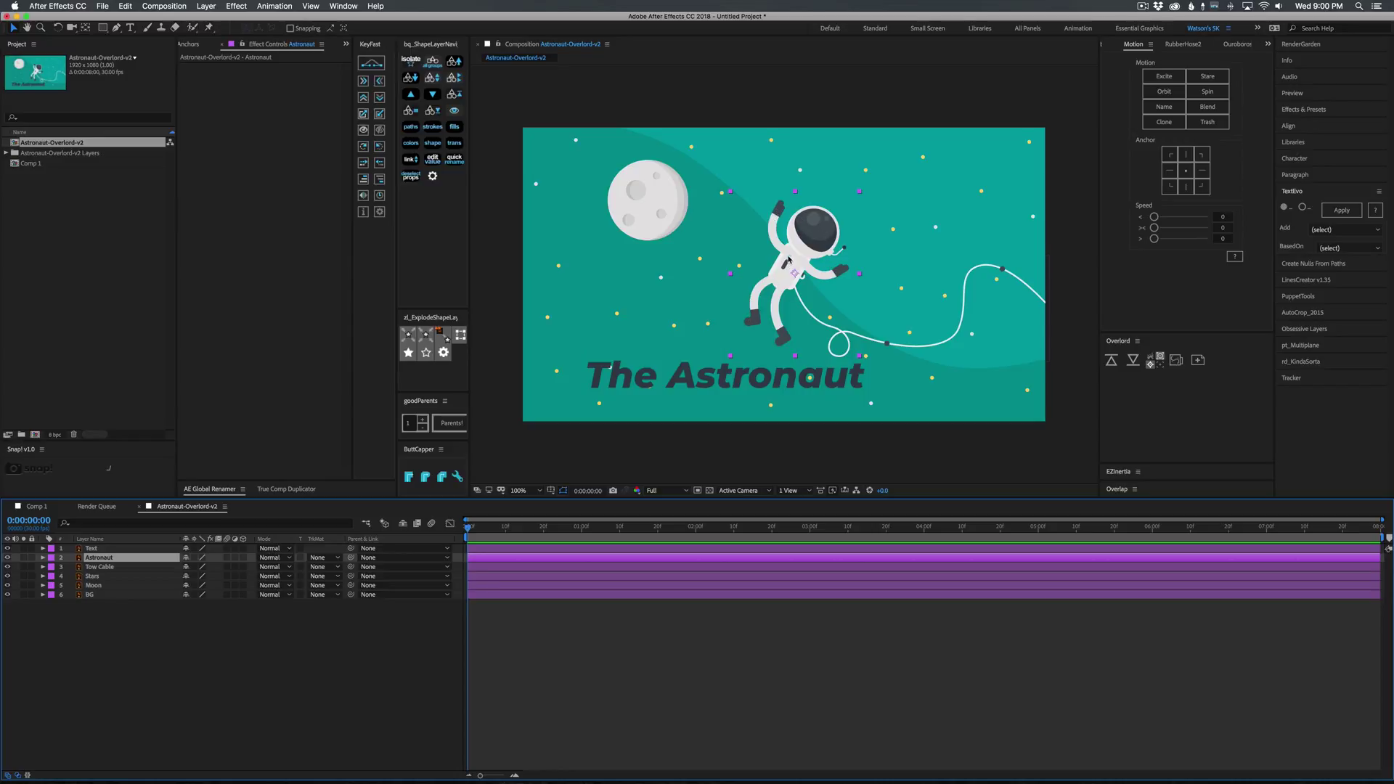
pyautogui.moveTo(788, 259)
pyautogui.mouseDown()
pyautogui.moveTo(744, 262)
pyautogui.moveTo(784, 259)
pyautogui.mouseUp()
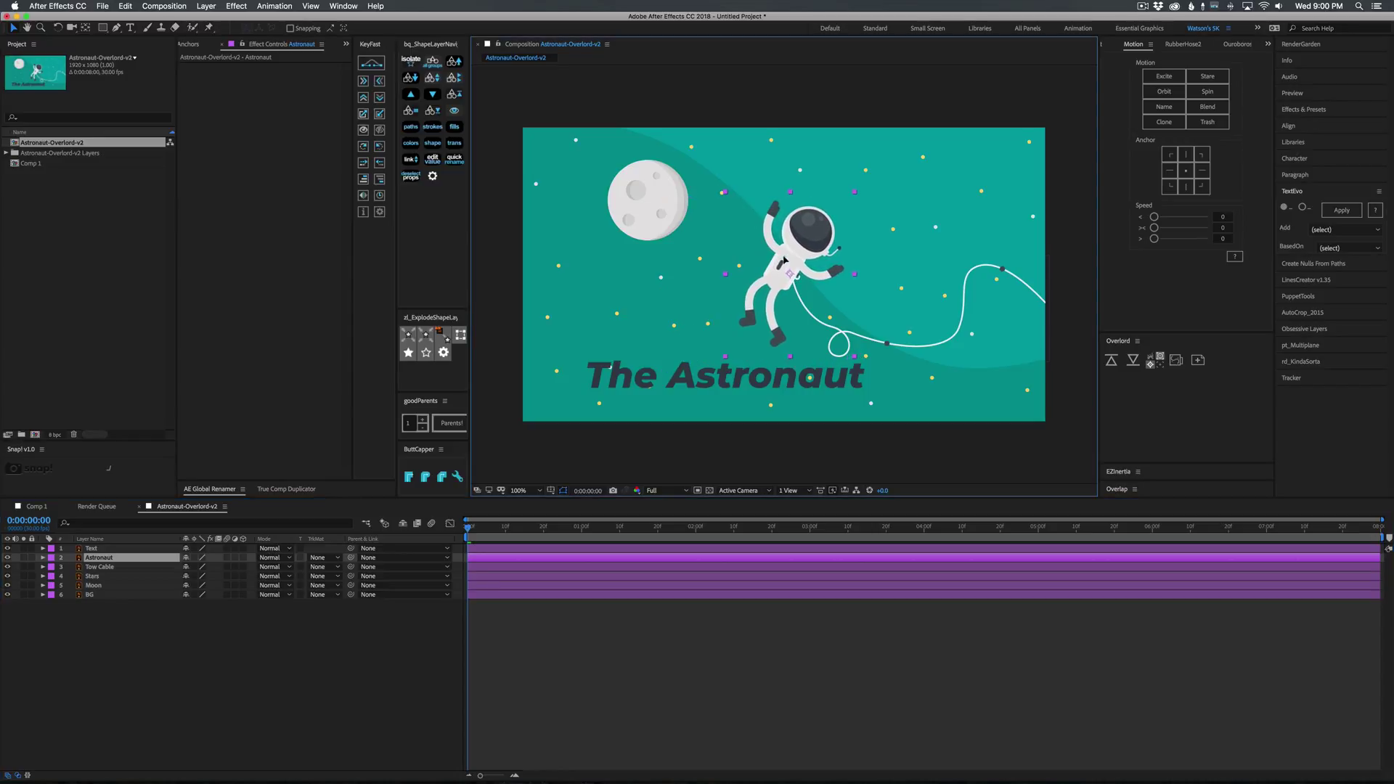
pyautogui.rightClick(115, 560)
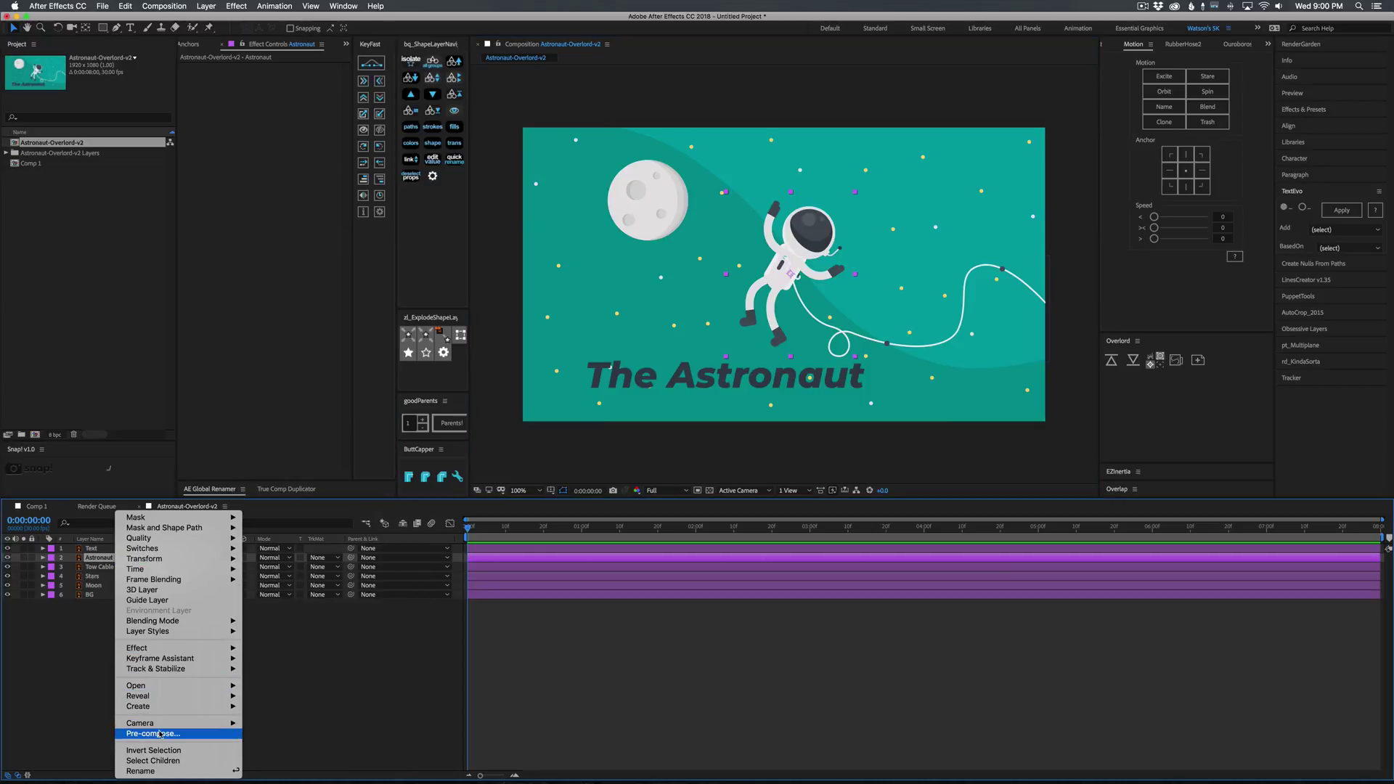
pyautogui.moveTo(161, 708)
pyautogui.click(305, 736)
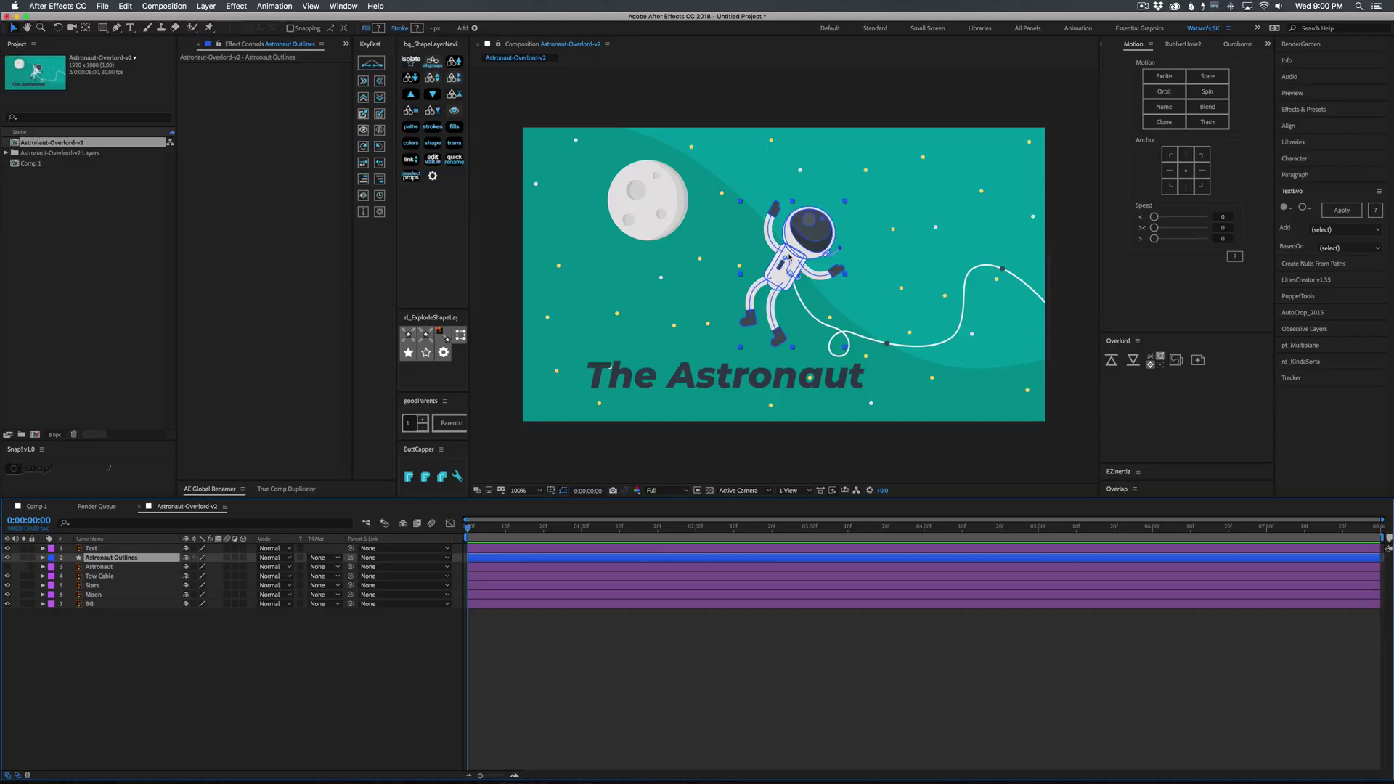
# - Compare the content groups of the Astronaut Outlines shape layer with the layer structure of the Illustrator file
pyautogui.click(42, 557)
pyautogui.click(52, 568)
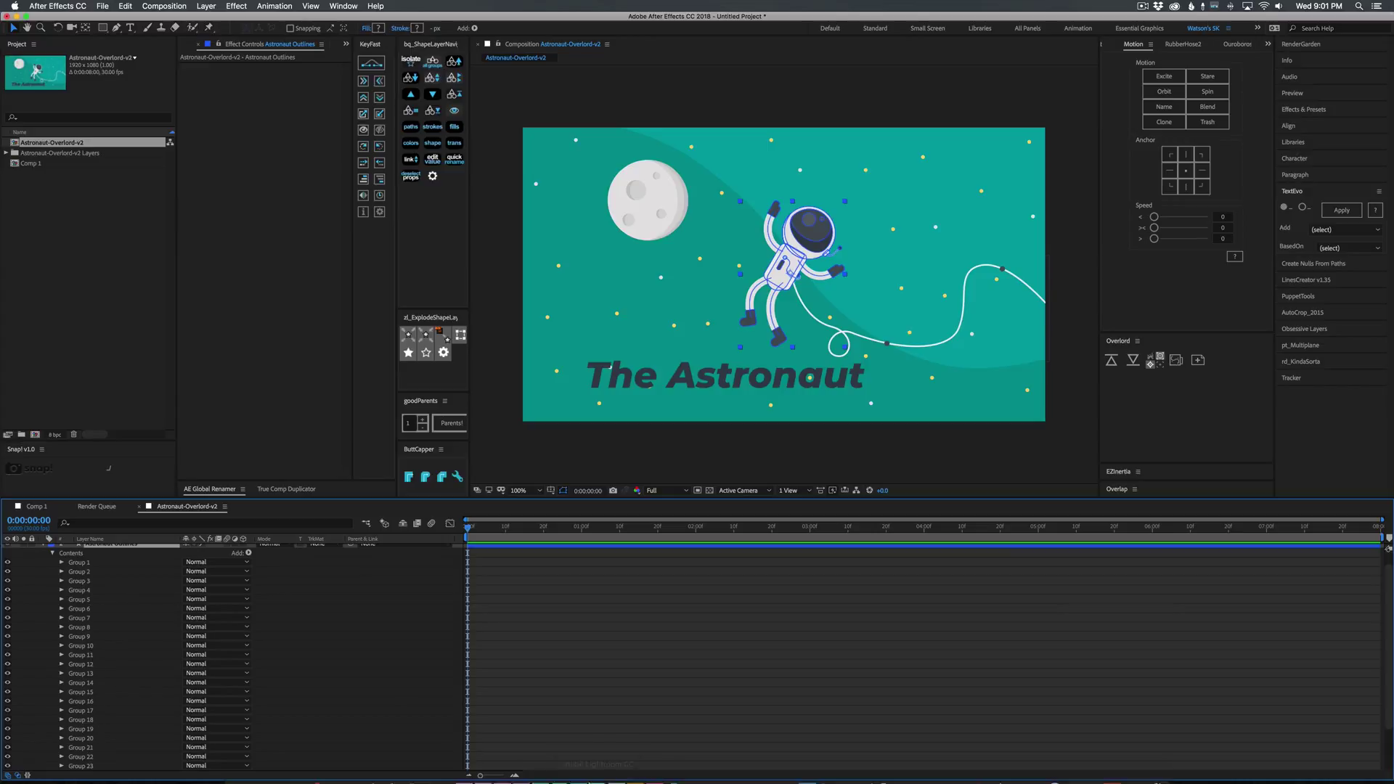
pyautogui.click(639, 775)
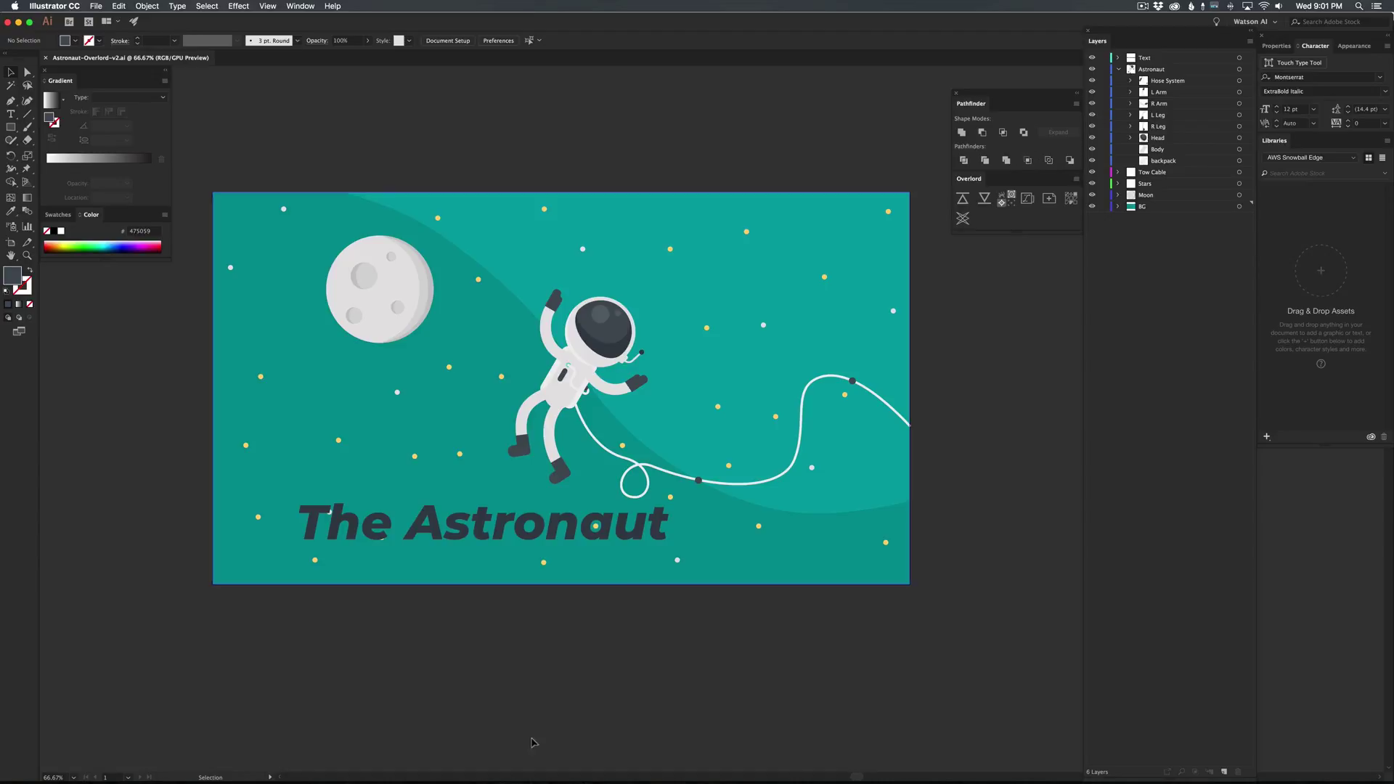
pyautogui.click(464, 772)
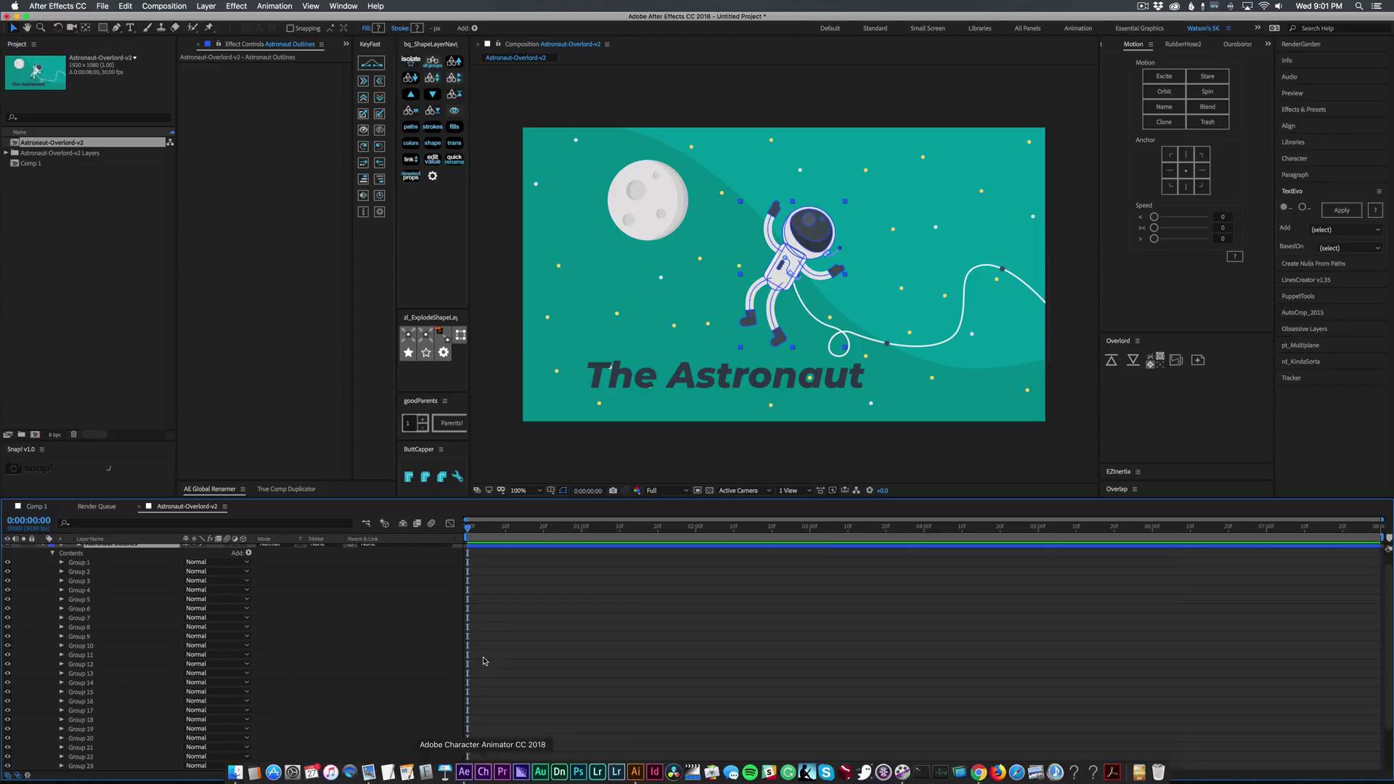
pyautogui.click(87, 564)
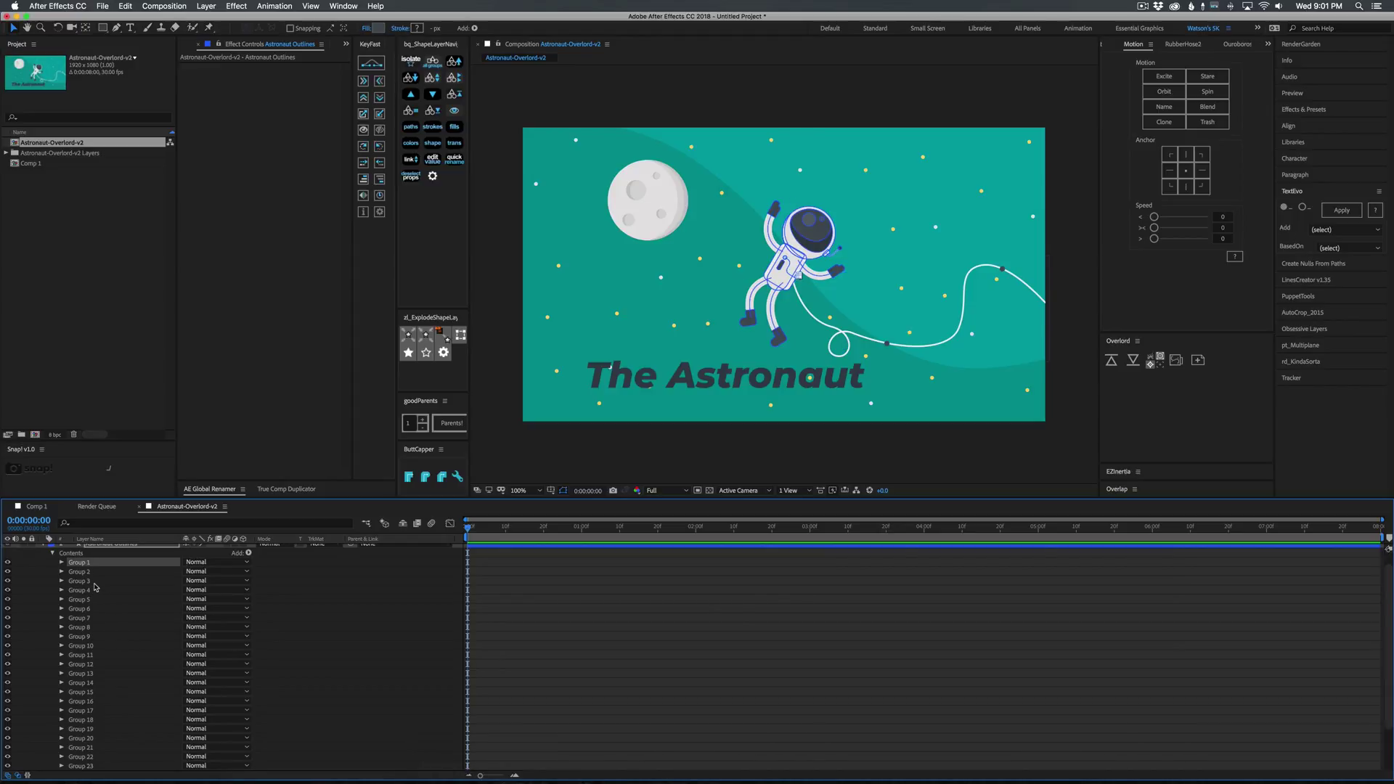
pyautogui.scroll(1, 95, 586)
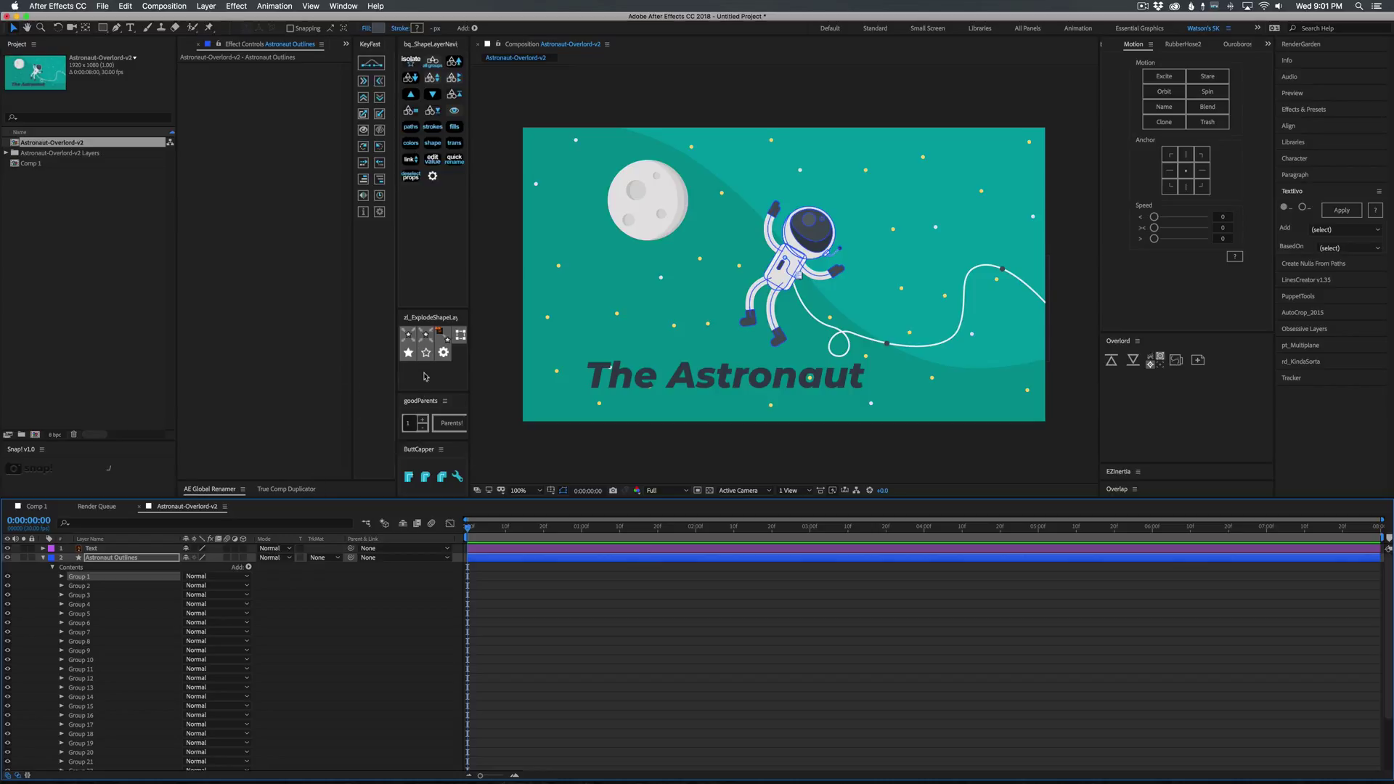
pyautogui.click(106, 557)
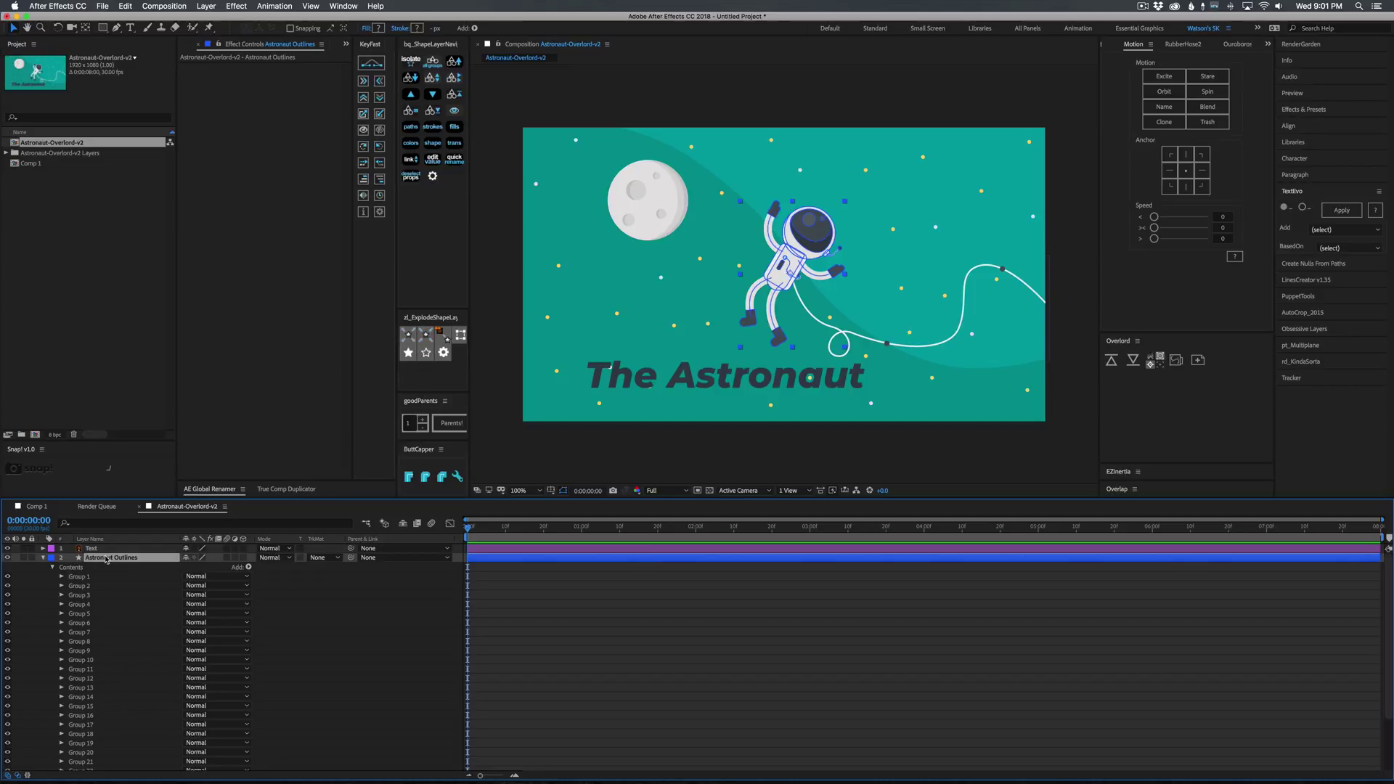
pyautogui.click(42, 557)
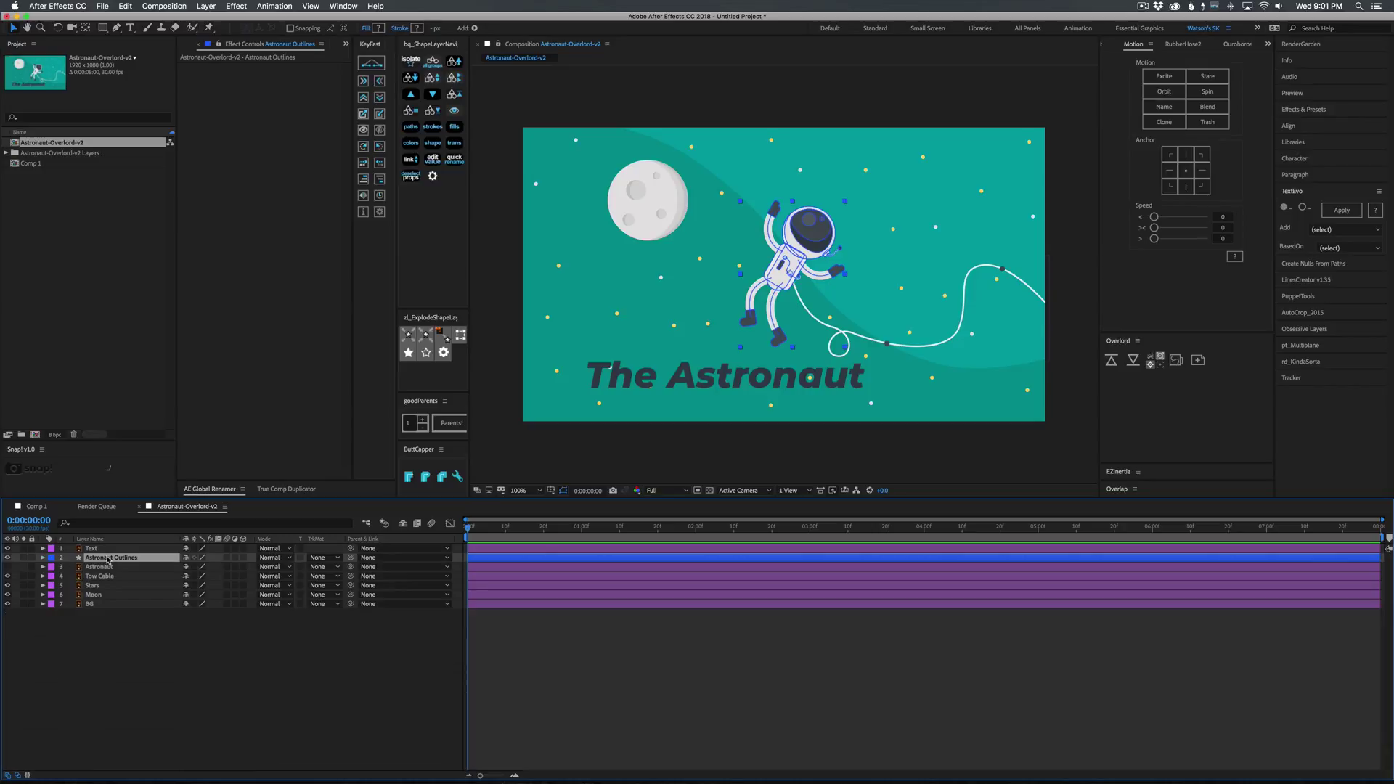
# - Delete the imported Astronaut-Overlord-v2 composition and its layers folder from the project
pyautogui.keyDown('shift'); pyautogui.click(64, 154); pyautogui.keyUp('shift')
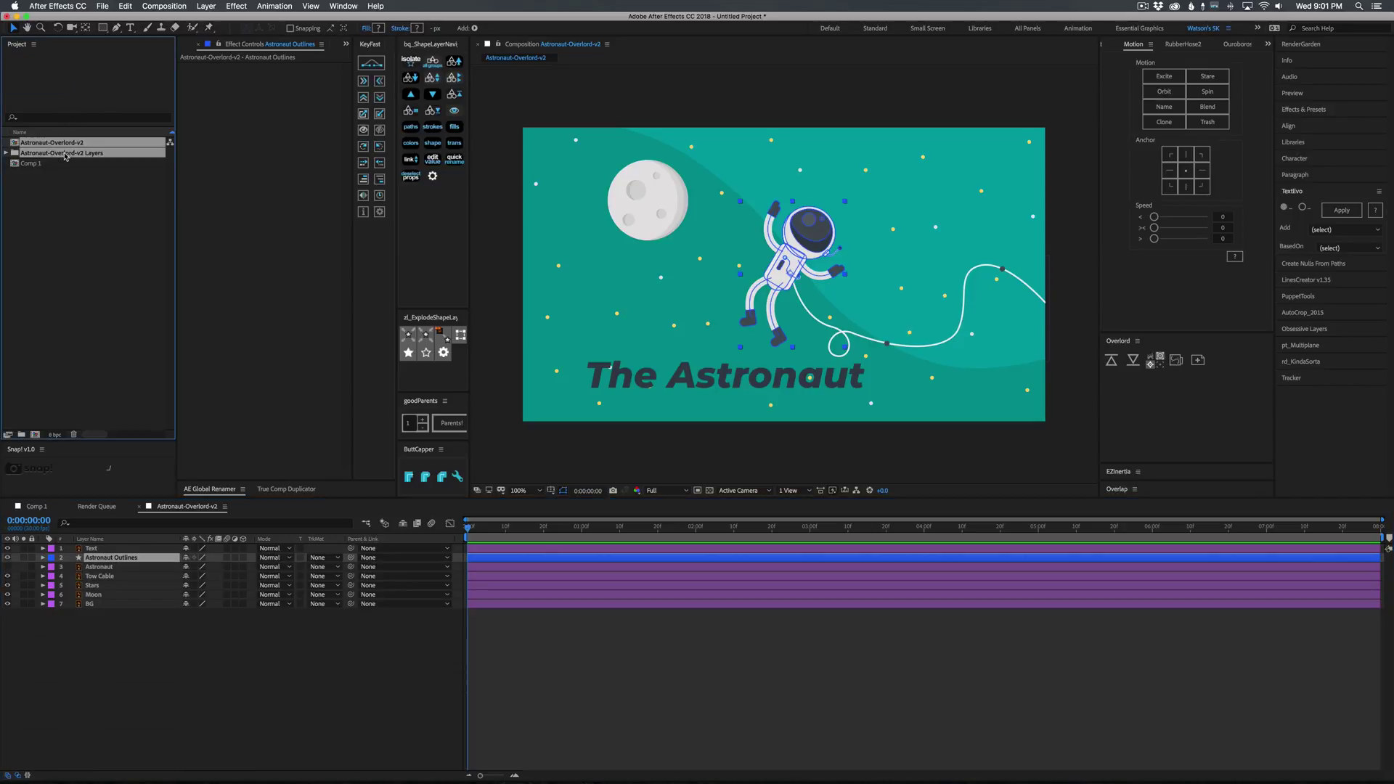
pyautogui.press('Delete')
pyautogui.click(801, 415)
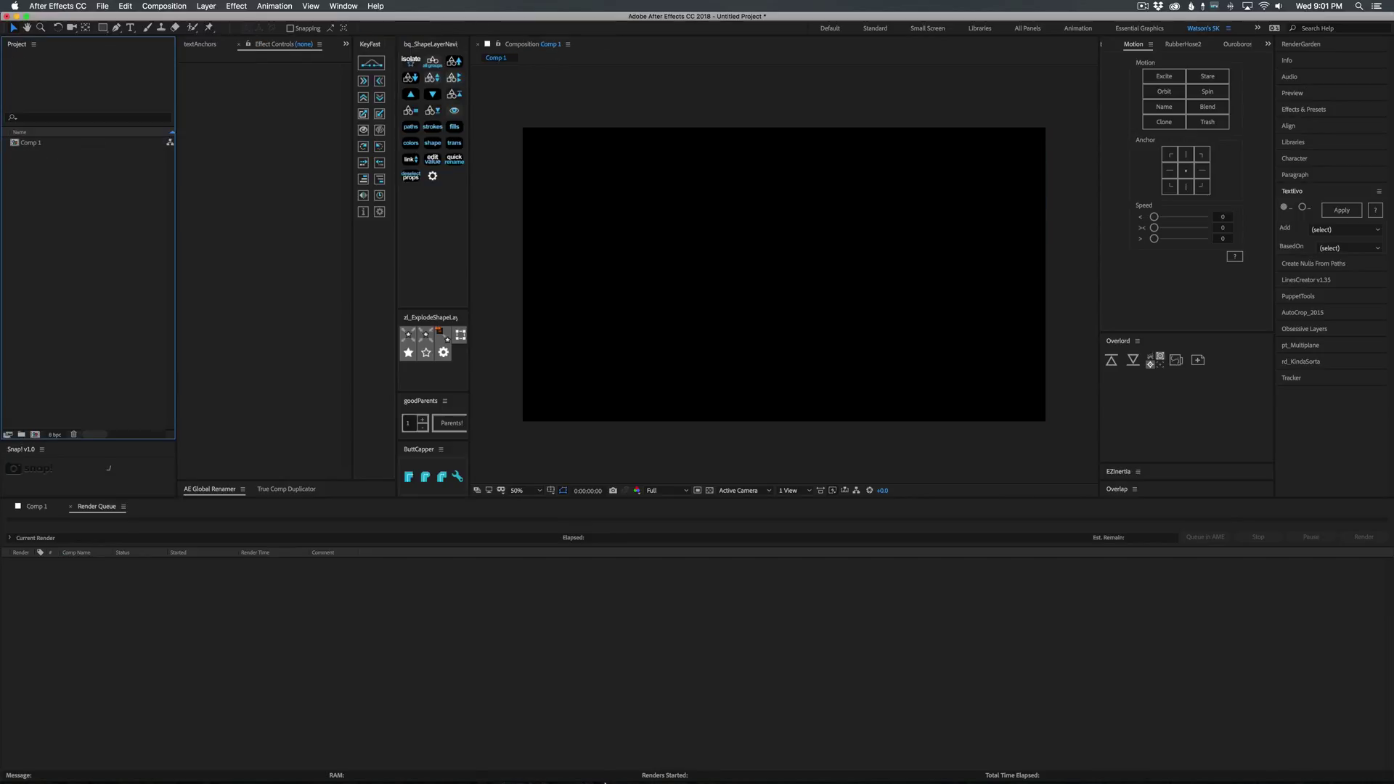
# - Switch to Illustrator, target the Astronaut layer's artwork and release it to layers in sequence
pyautogui.click(634, 772)
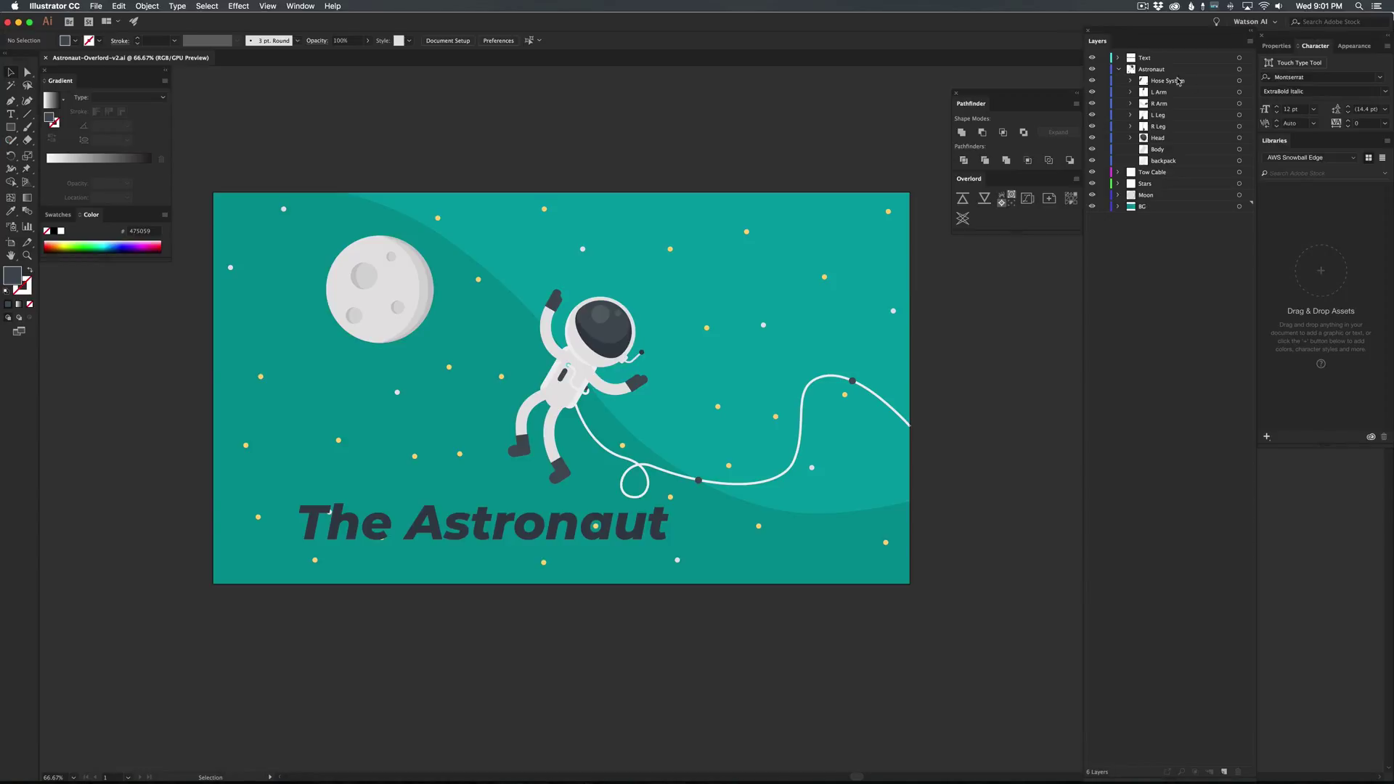
pyautogui.click(1239, 69)
pyautogui.click(1118, 69)
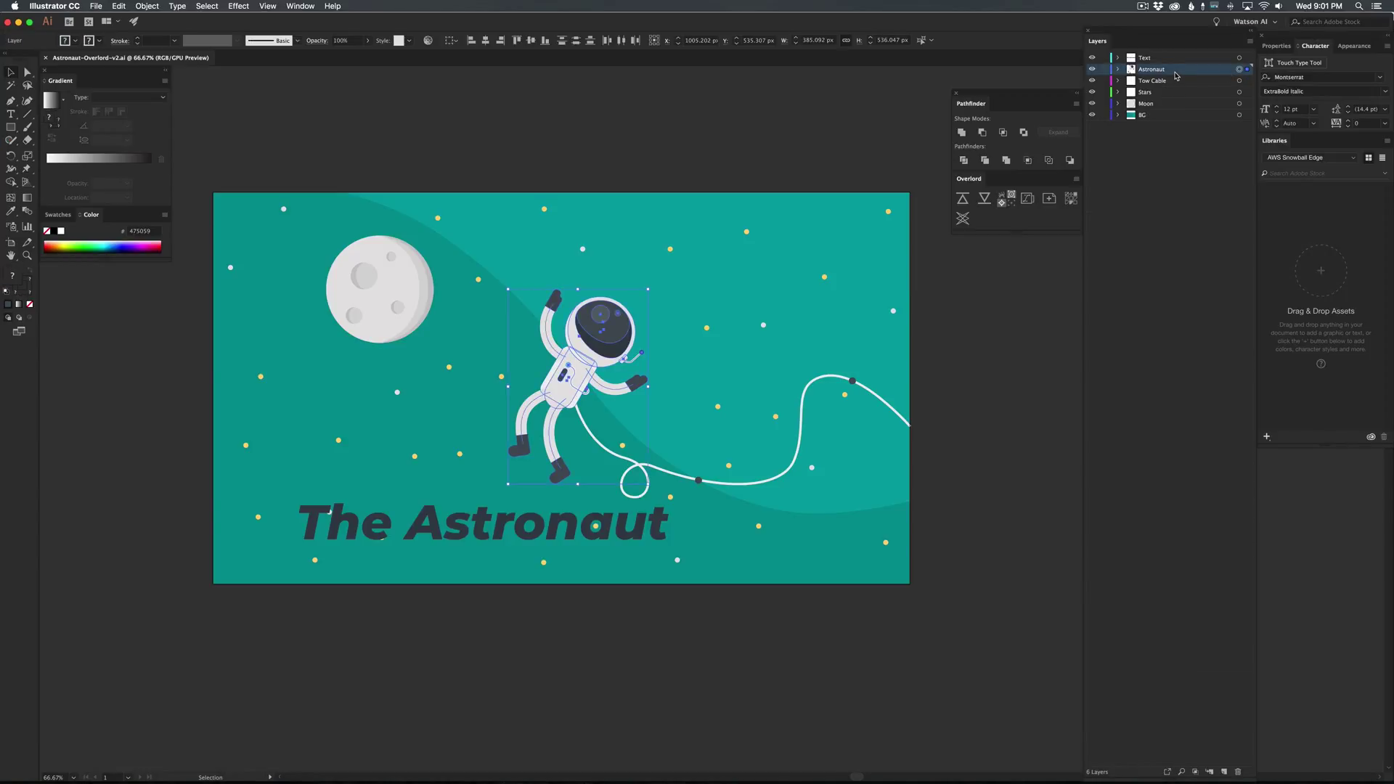
pyautogui.click(1250, 42)
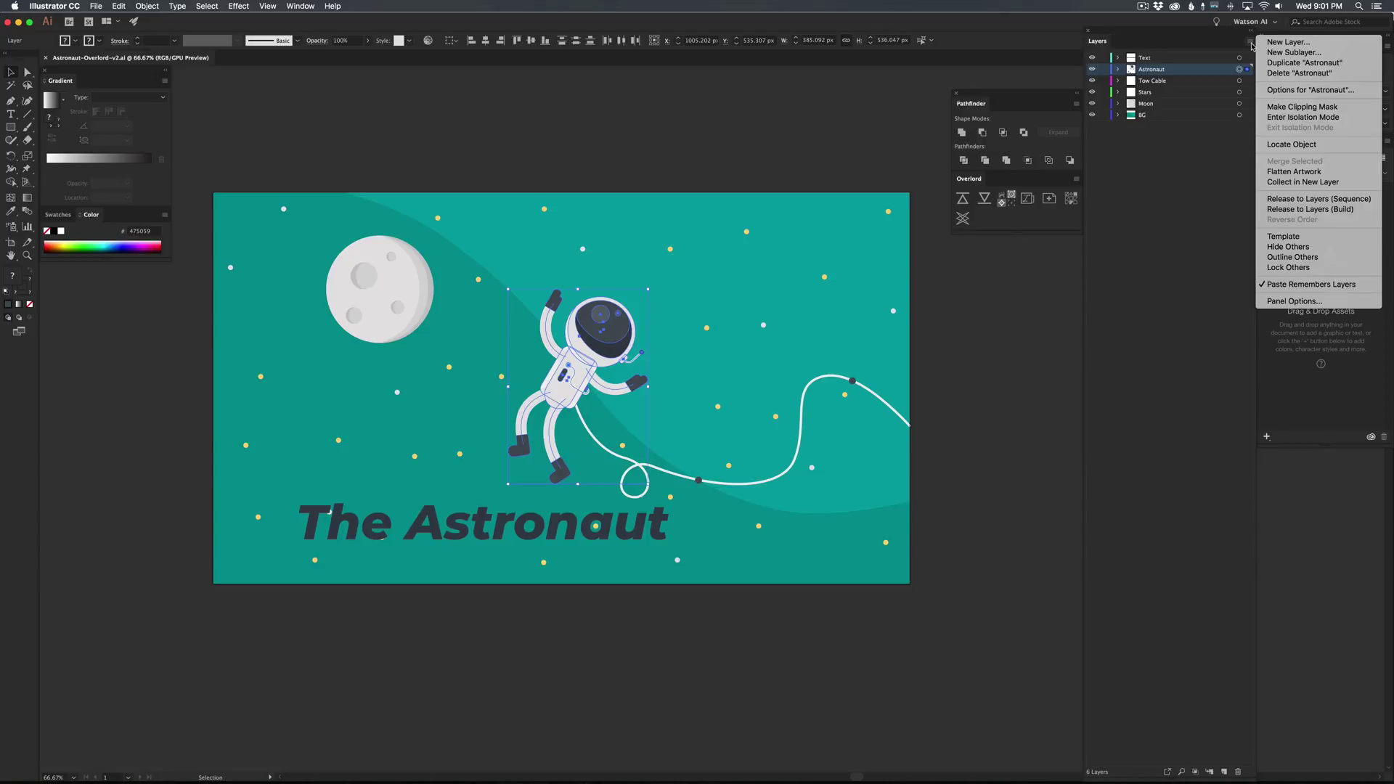
pyautogui.click(1282, 199)
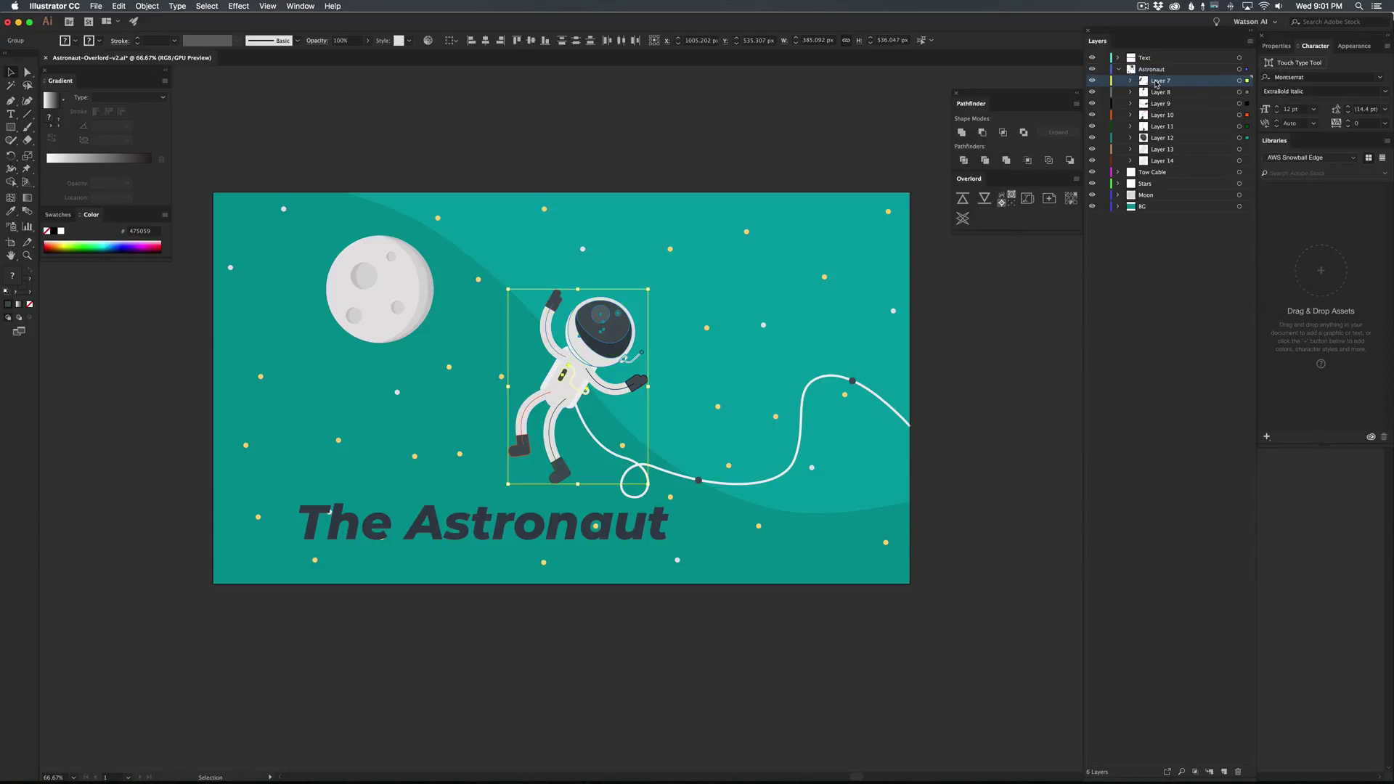
# - Move the released sublayers Layer 7 through Layer 14 out of the Astronaut layer to the top level above it
pyautogui.keyDown('shift'); pyautogui.click(1157, 103); pyautogui.keyUp('shift')
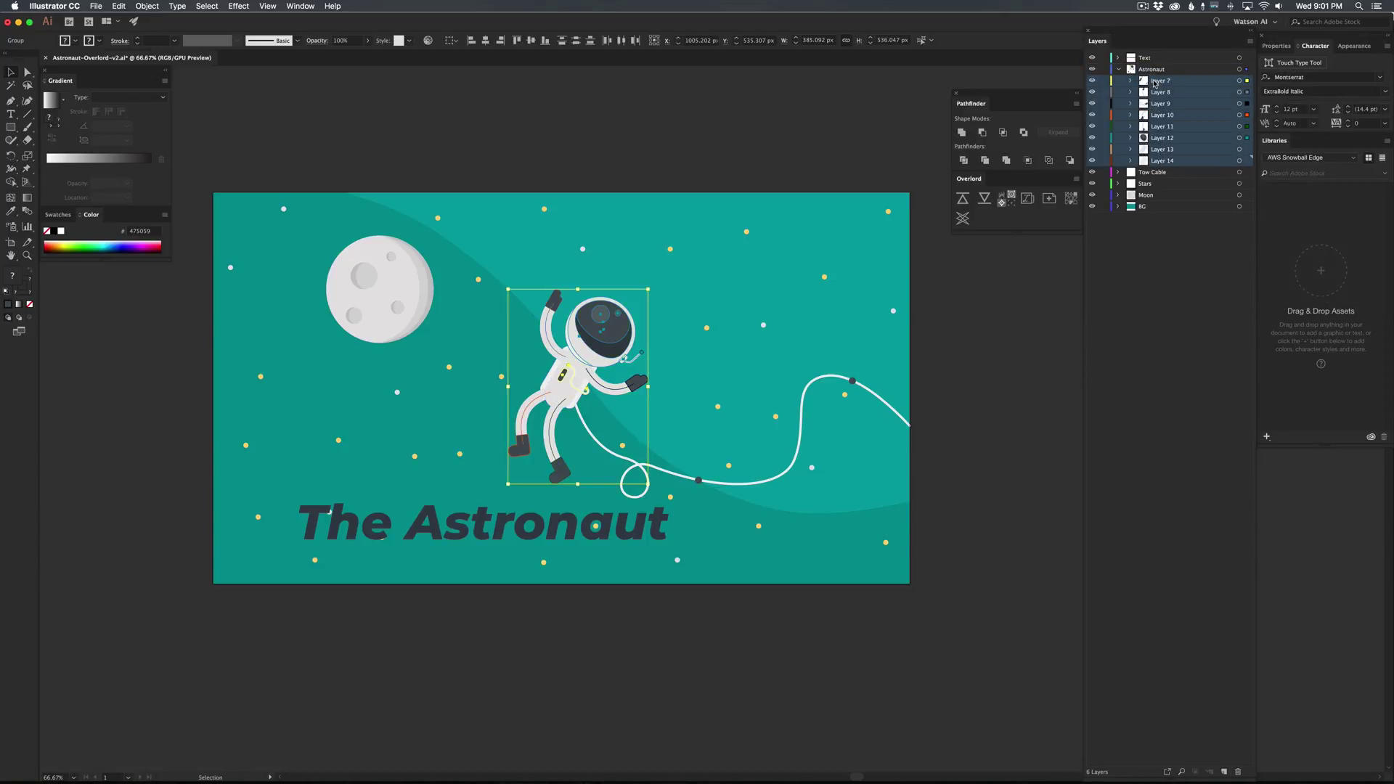
pyautogui.moveTo(1155, 83); pyautogui.dragTo(1150, 64)
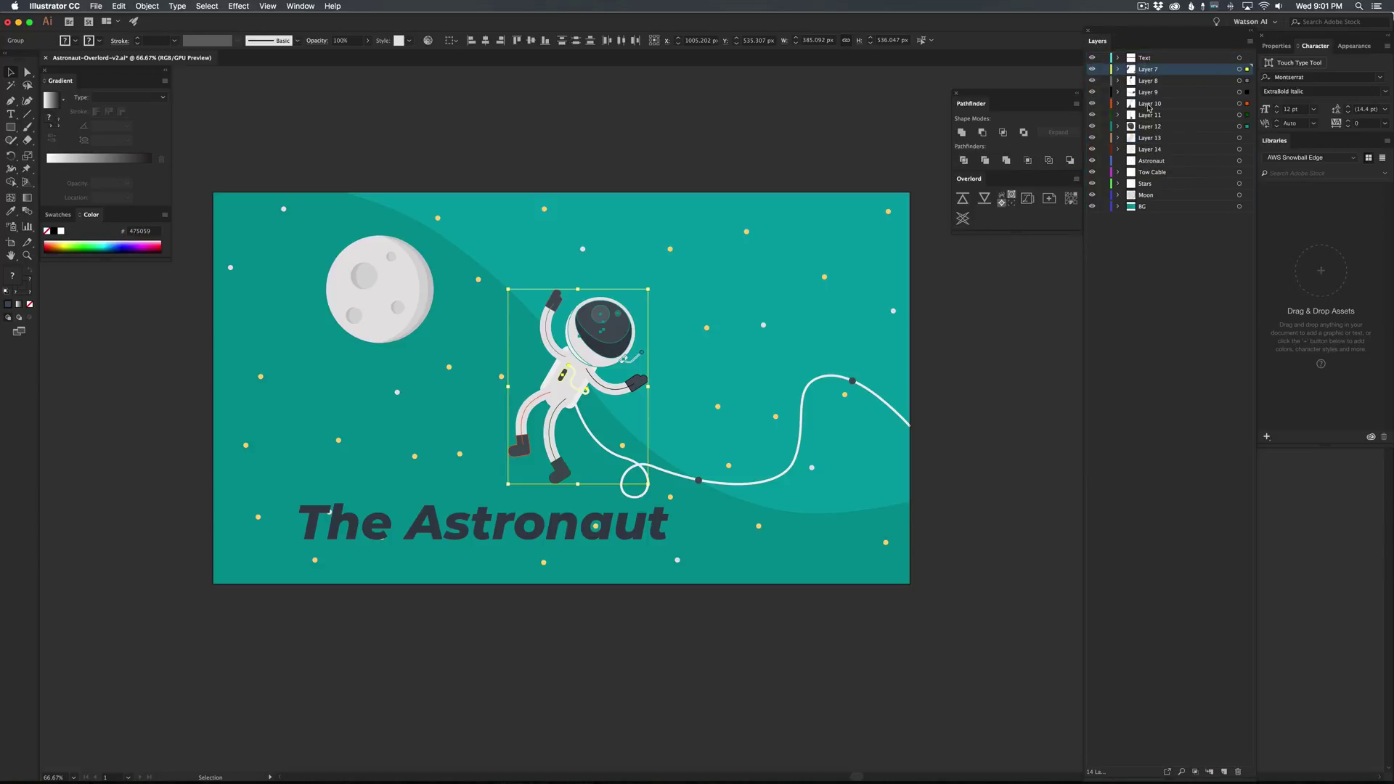
pyautogui.keyDown('shift'); pyautogui.click(1154, 148); pyautogui.keyUp('shift')
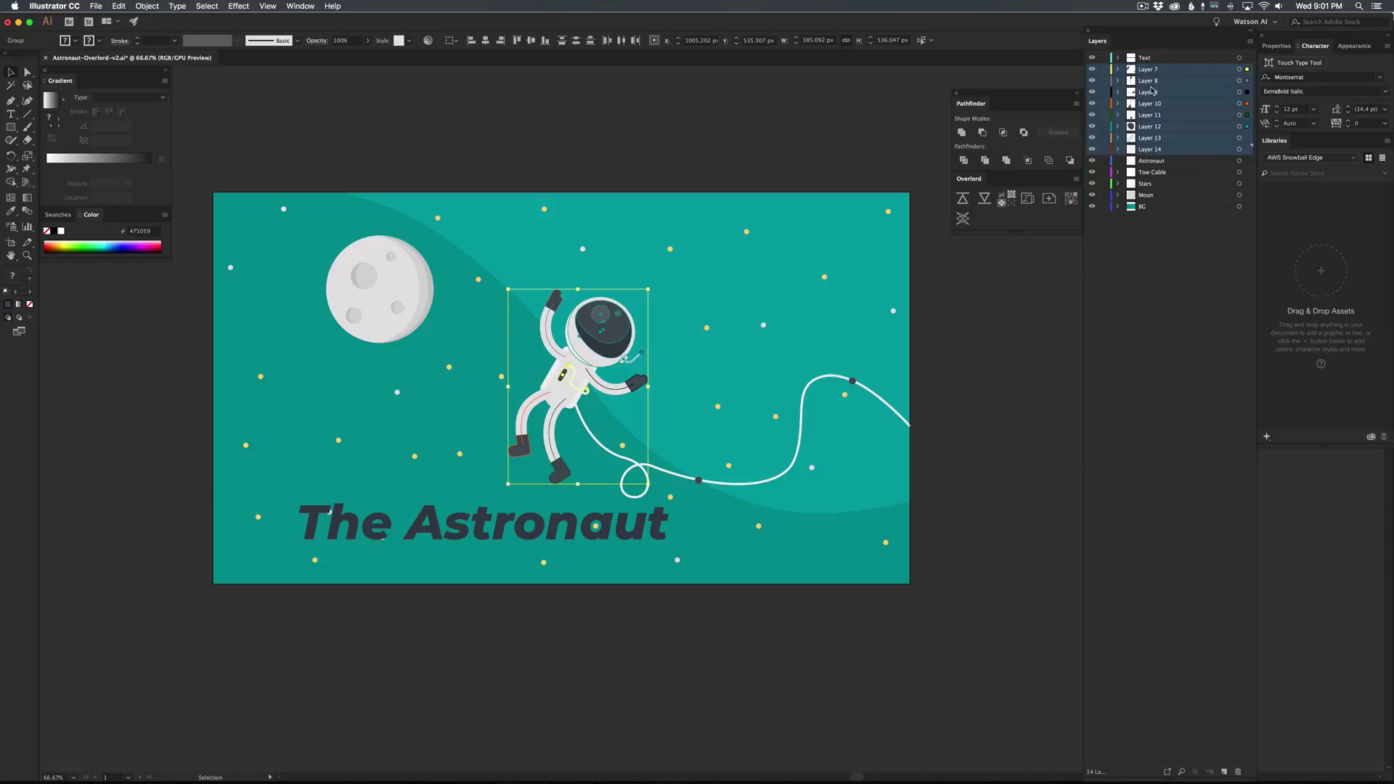
# - Examine the contents of the released Layer 7 and Layer 8
pyautogui.click(1117, 69)
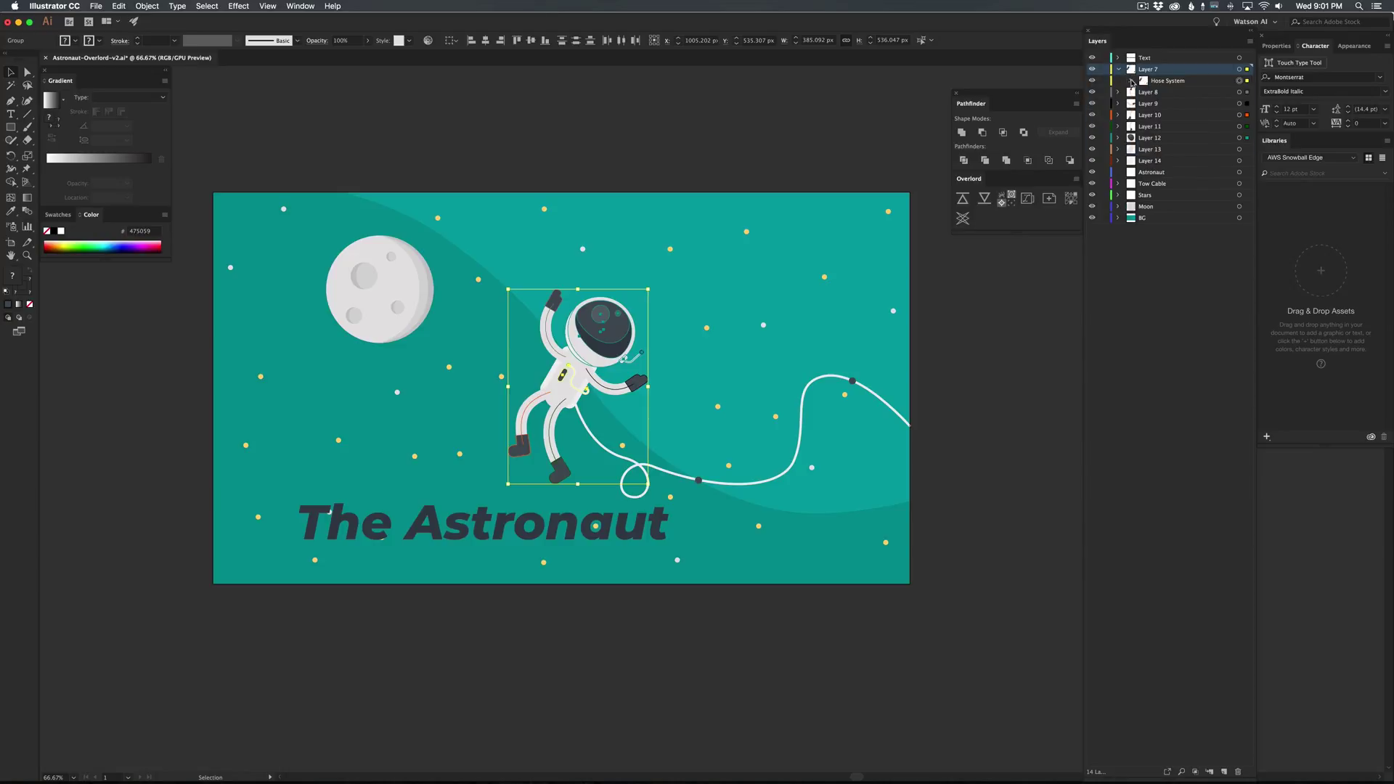
pyautogui.click(1118, 69)
pyautogui.click(1117, 81)
pyautogui.click(1118, 82)
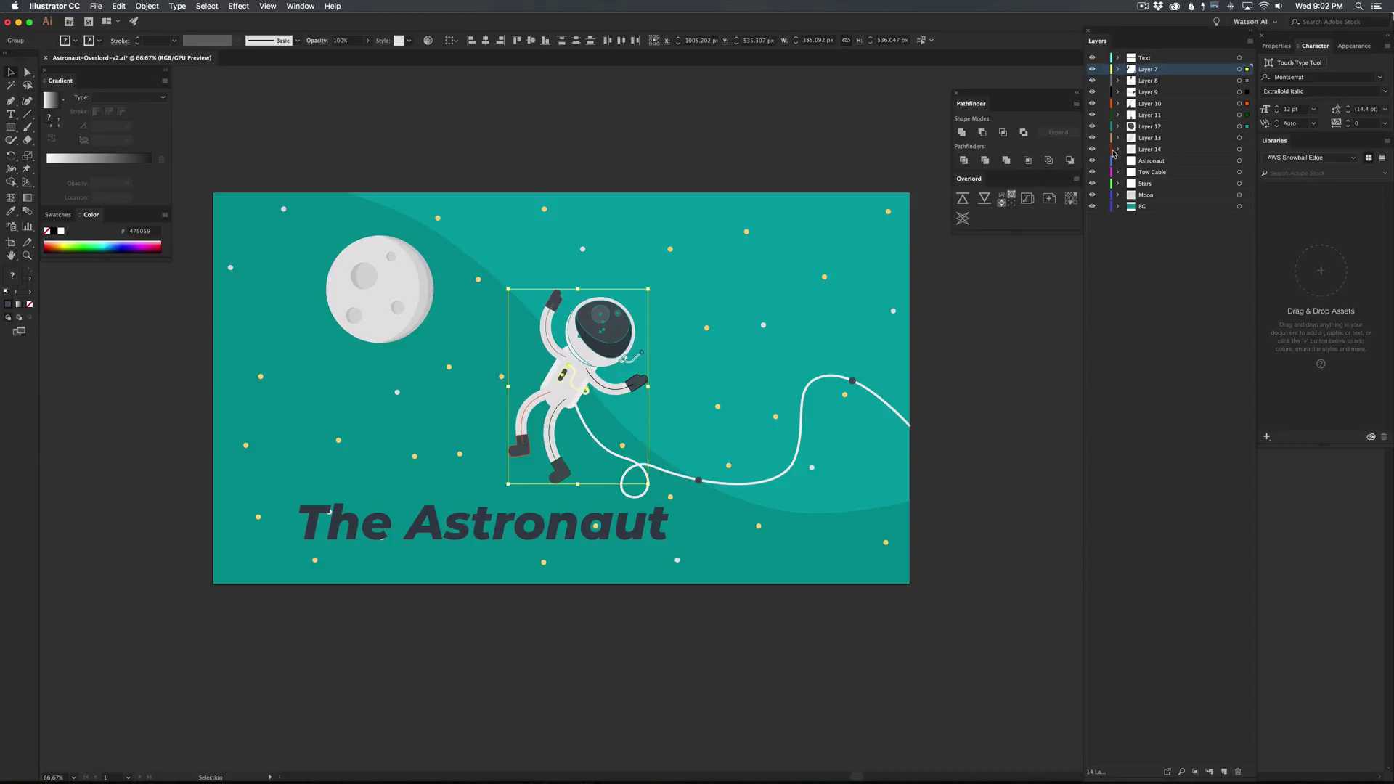
pyautogui.click(944, 301)
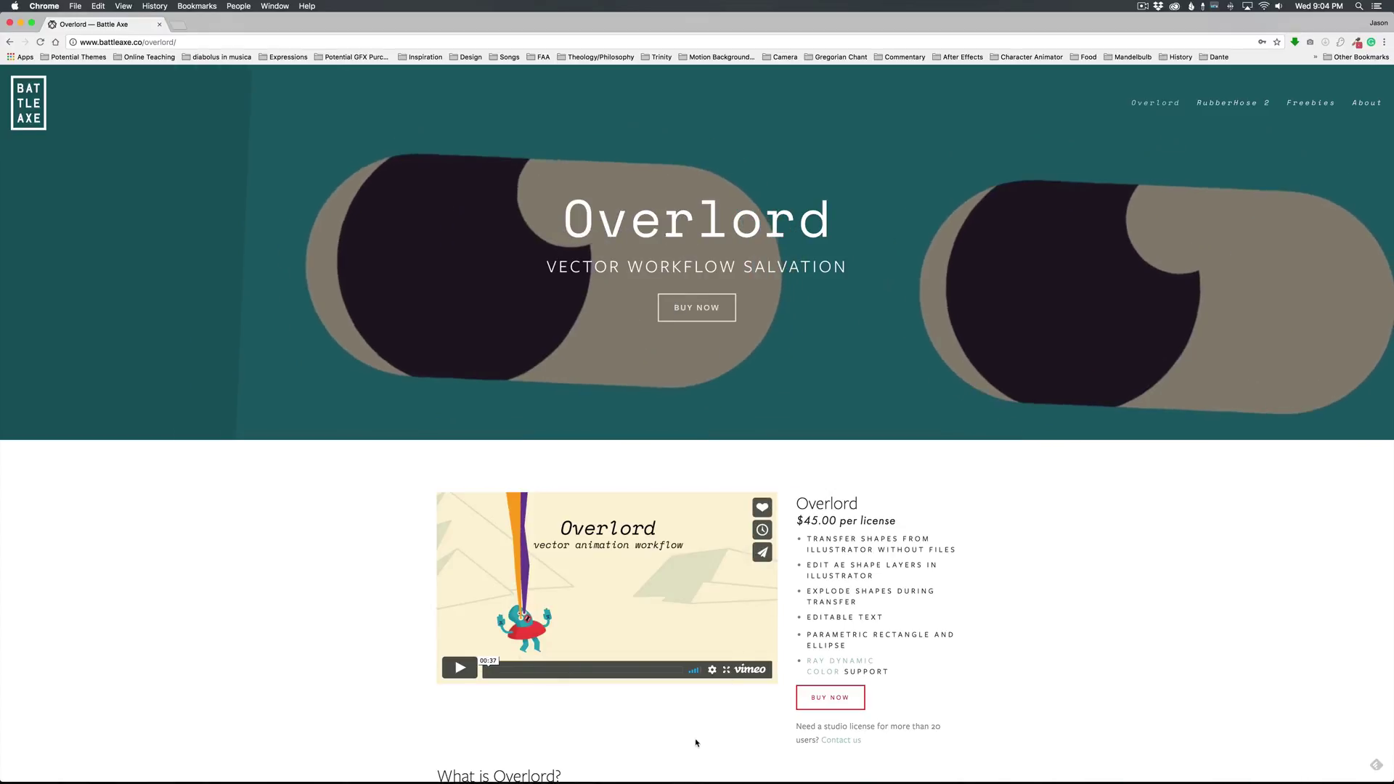
# - In Illustrator, select all artwork on the Astronaut layer and transfer it to After Effects with Overlord as a single shape layer
pyautogui.click(569, 768)
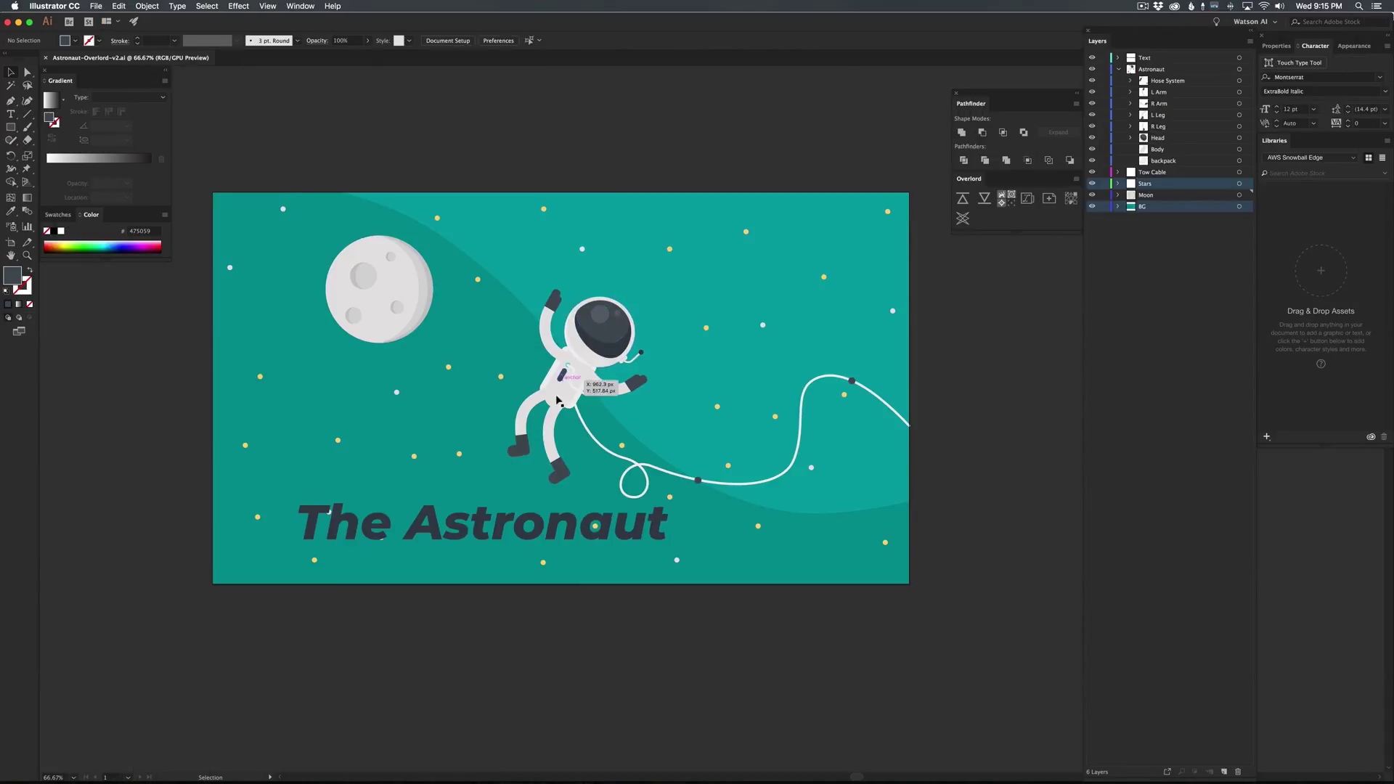
pyautogui.click(1239, 69)
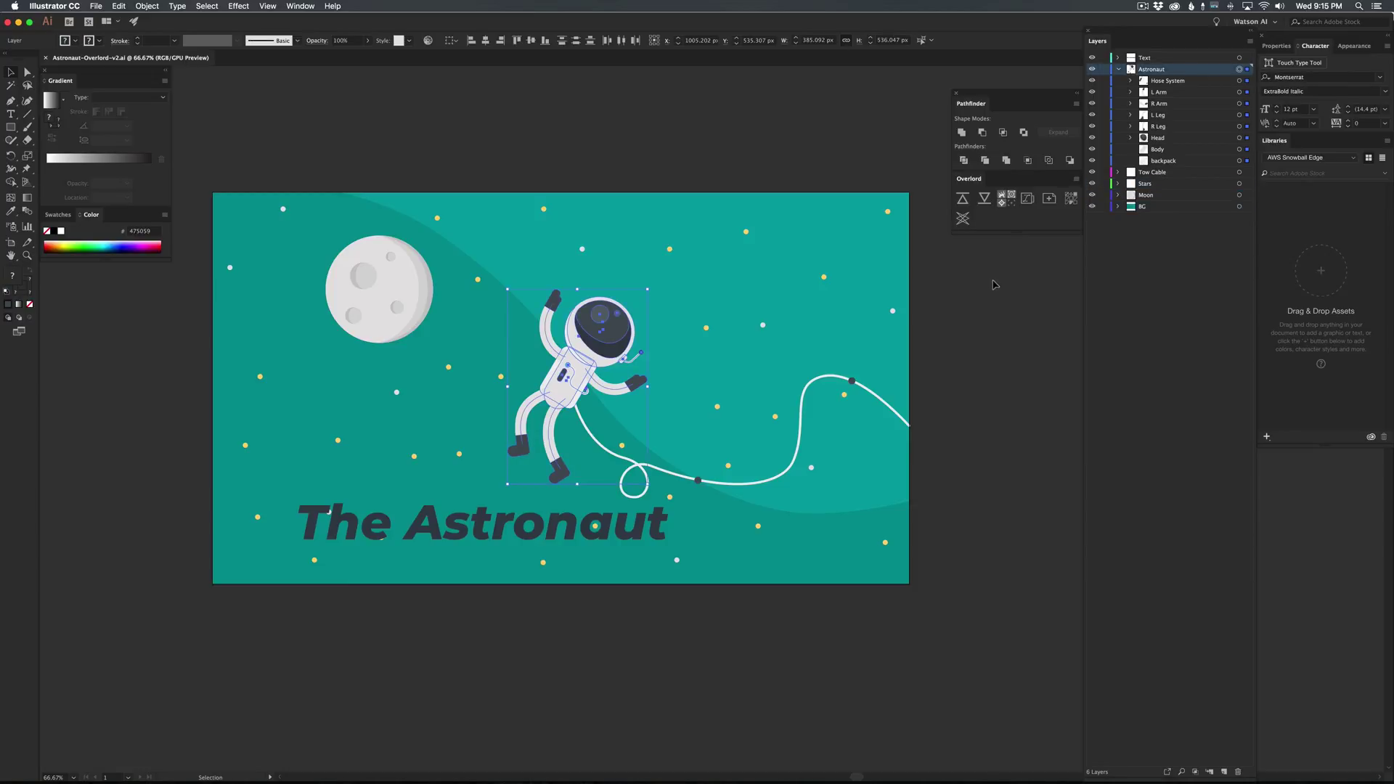
pyautogui.click(1004, 200)
pyautogui.click(1249, 43)
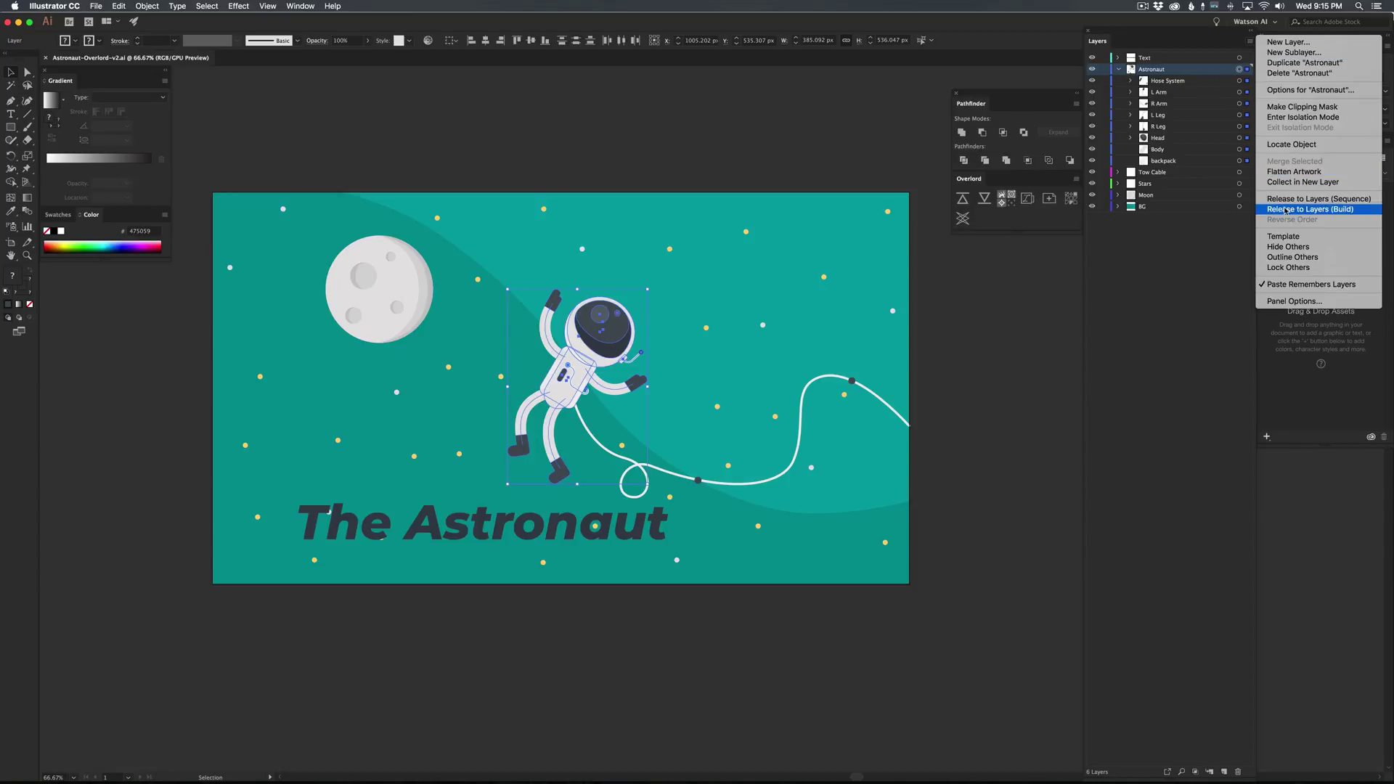
pyautogui.click(1219, 64)
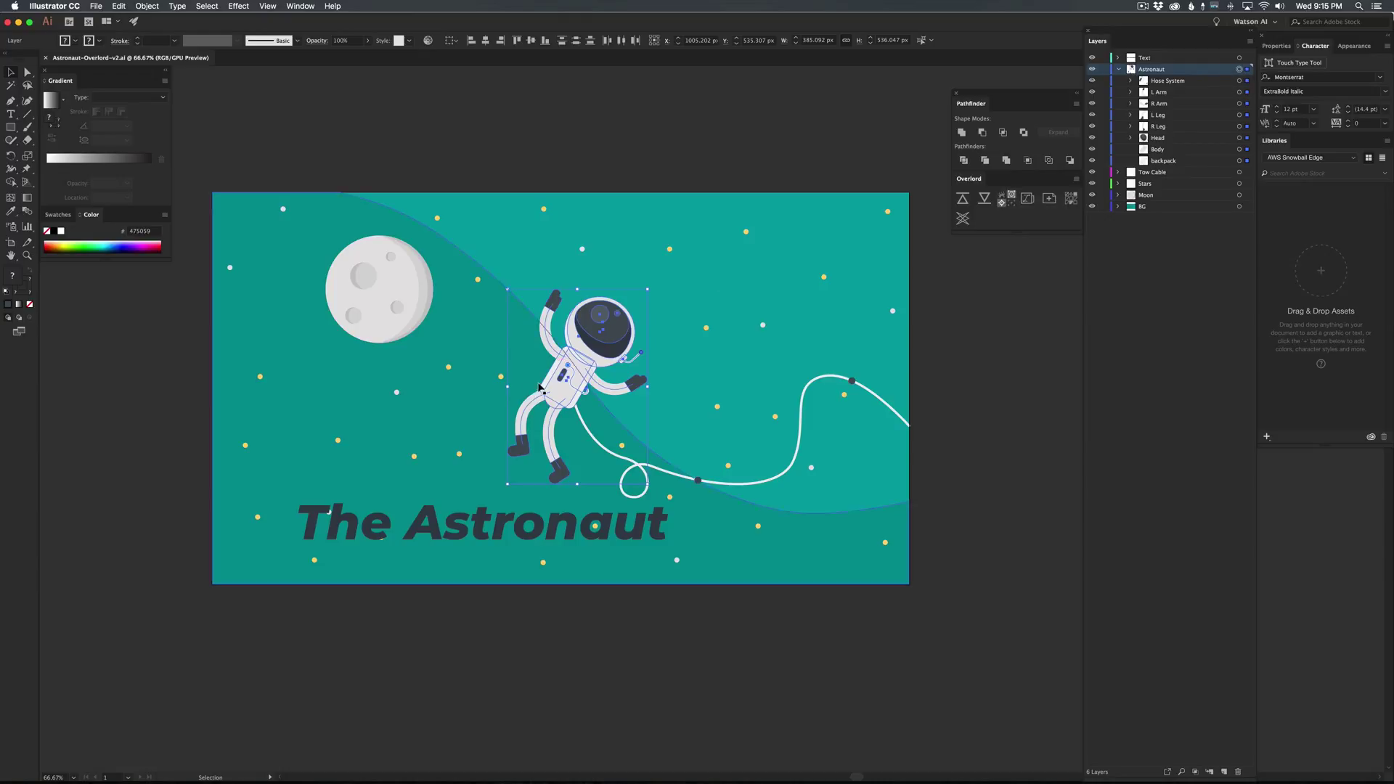
pyautogui.click(961, 200)
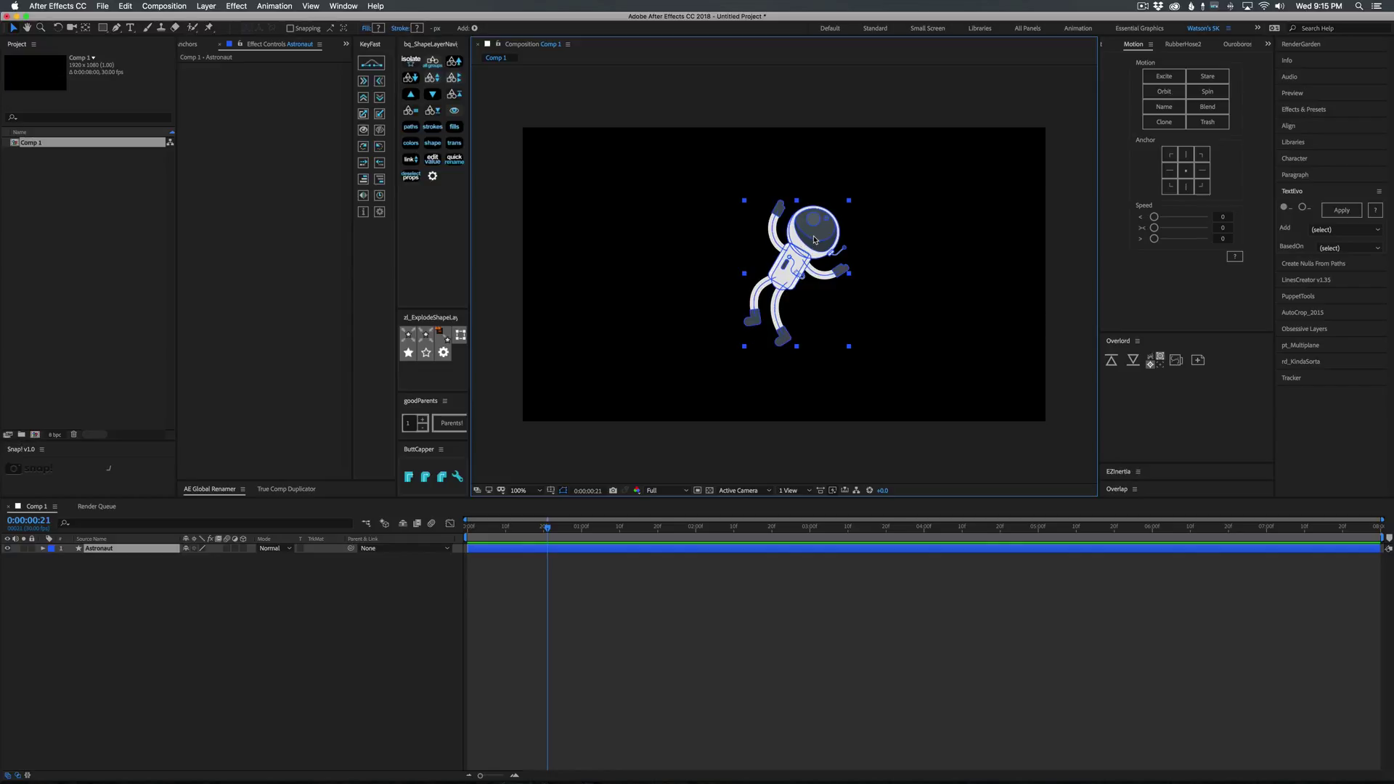
# - Expand the transferred Astronaut layer's contents to examine its groups, and select the Hose System group
pyautogui.click(503, 550)
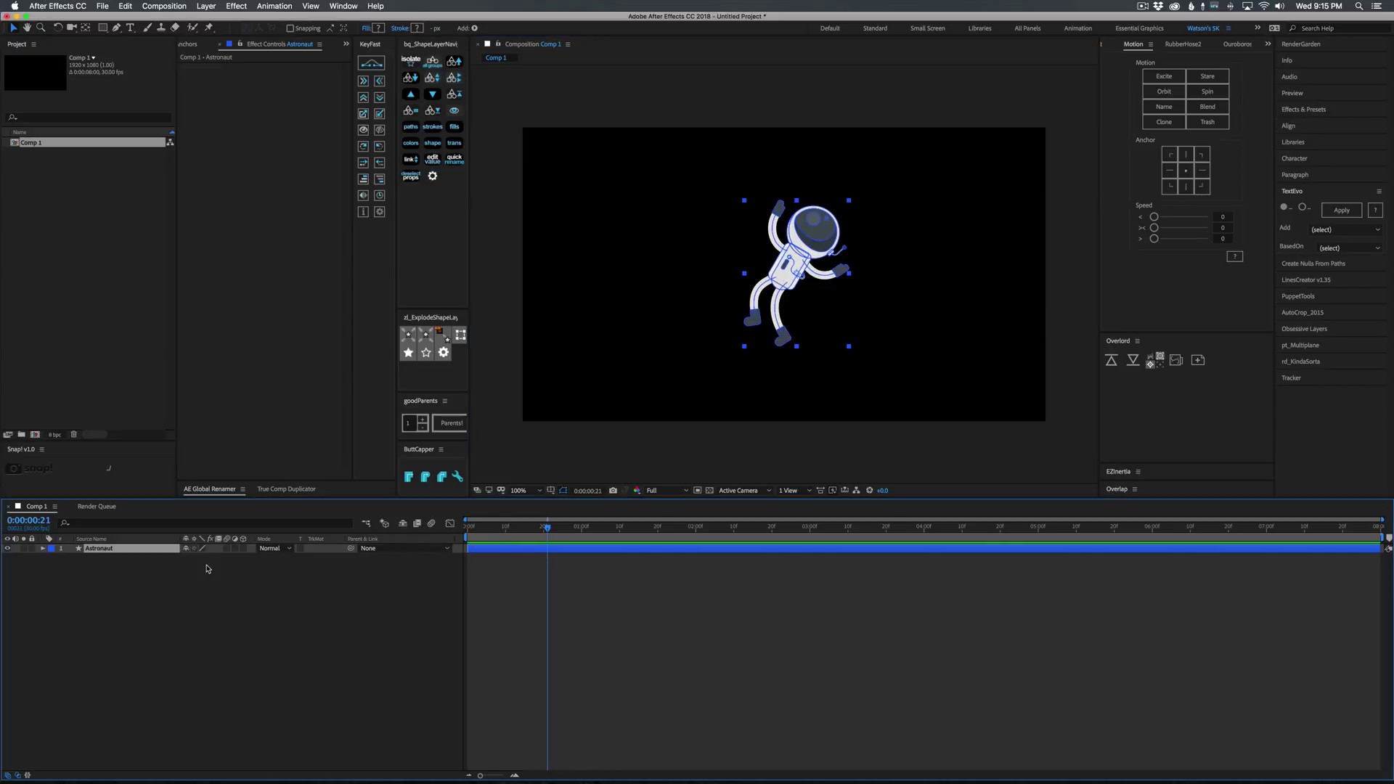
pyautogui.click(43, 548)
pyautogui.click(52, 557)
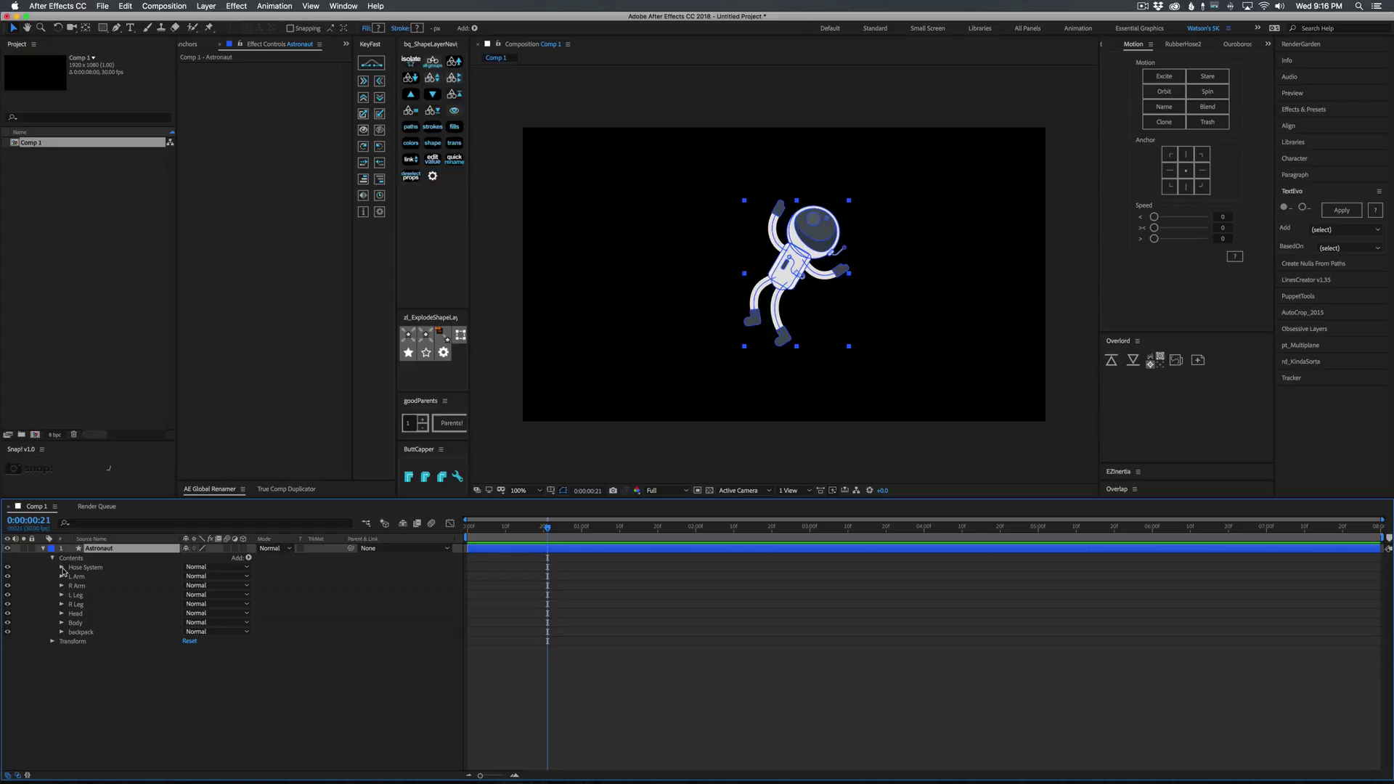
pyautogui.click(88, 572)
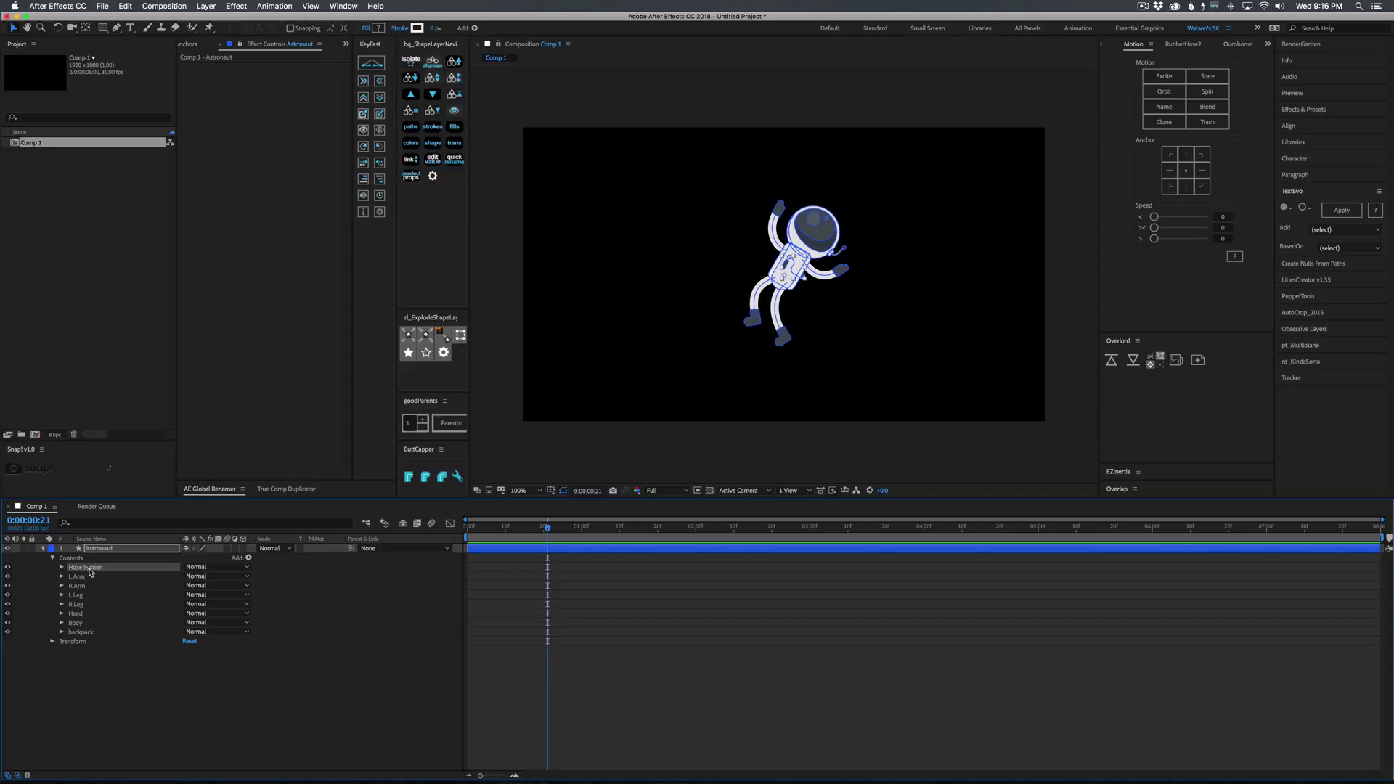
# - Check the groups inside the Astronaut shape layer, and delete that layer from the composition
pyautogui.keyDown('shift'); pyautogui.click(80, 629); pyautogui.keyUp('shift')
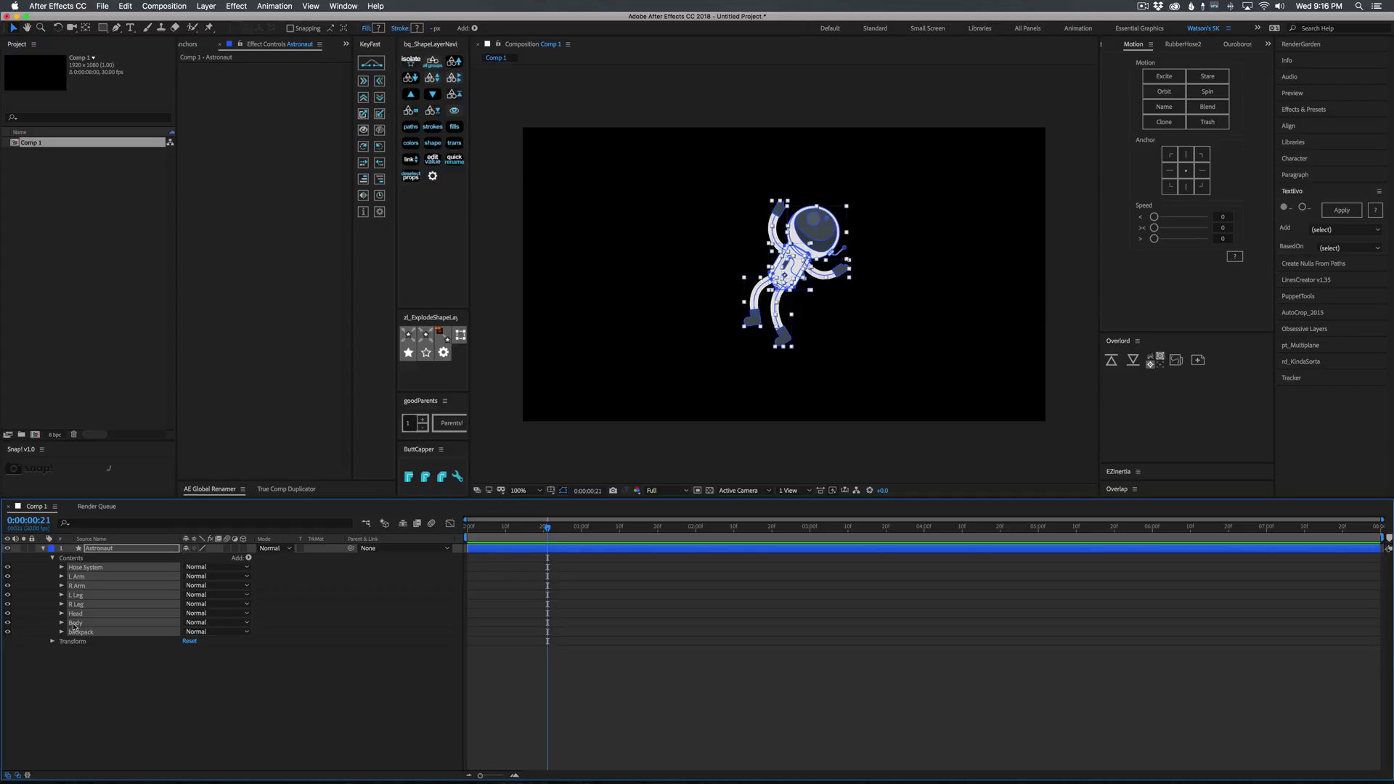
pyautogui.click(99, 550)
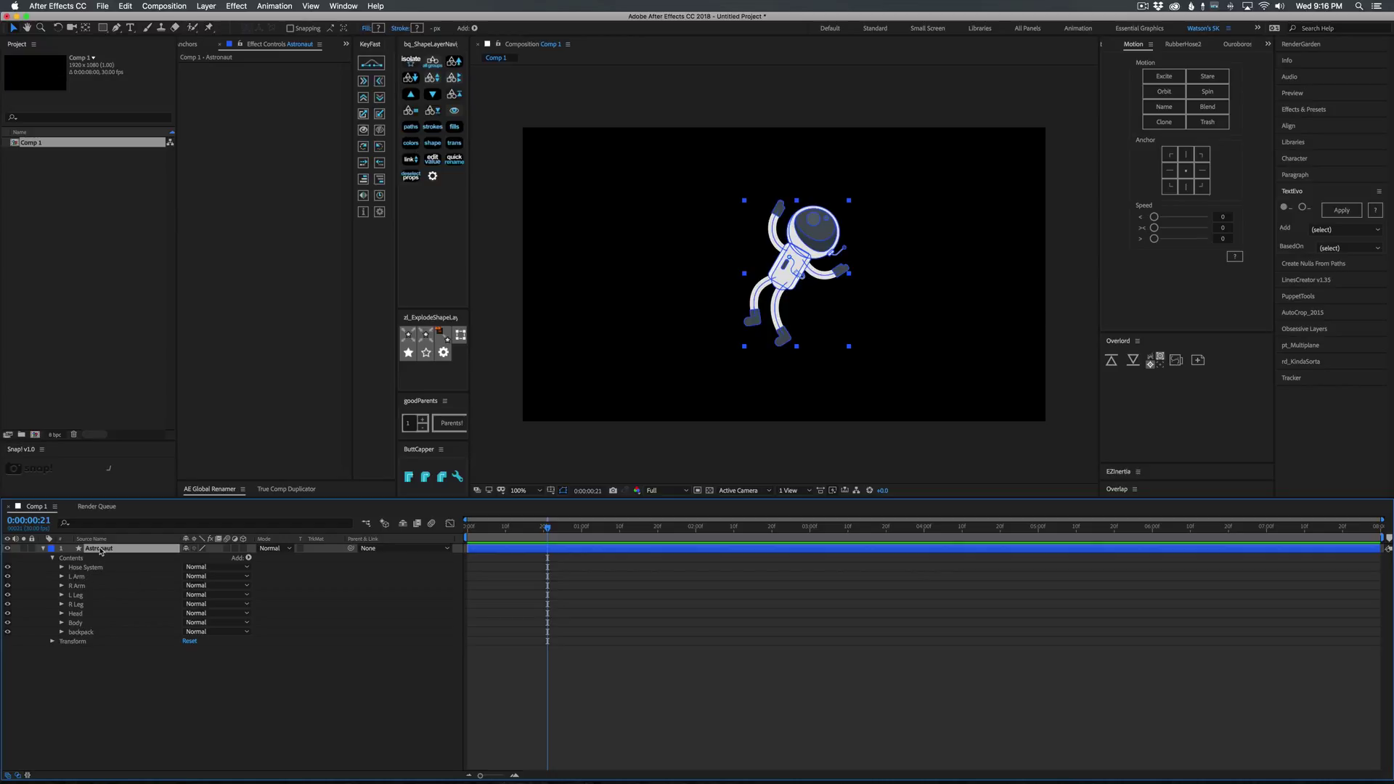
pyautogui.press('Delete')
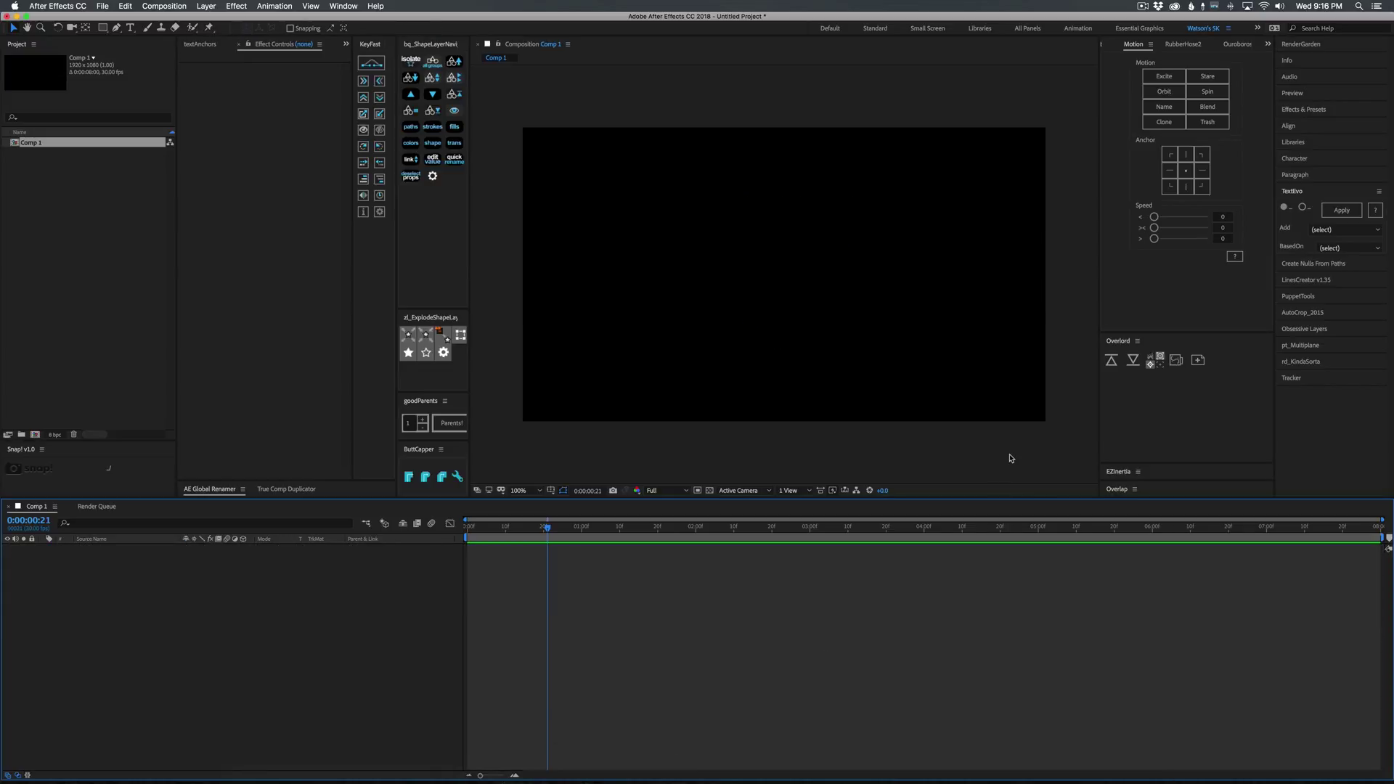
# - Transfer the astronaut from Illustrator again with Overlord's split shapes to layers option, and check that the head and arms select separately
pyautogui.click(1175, 360)
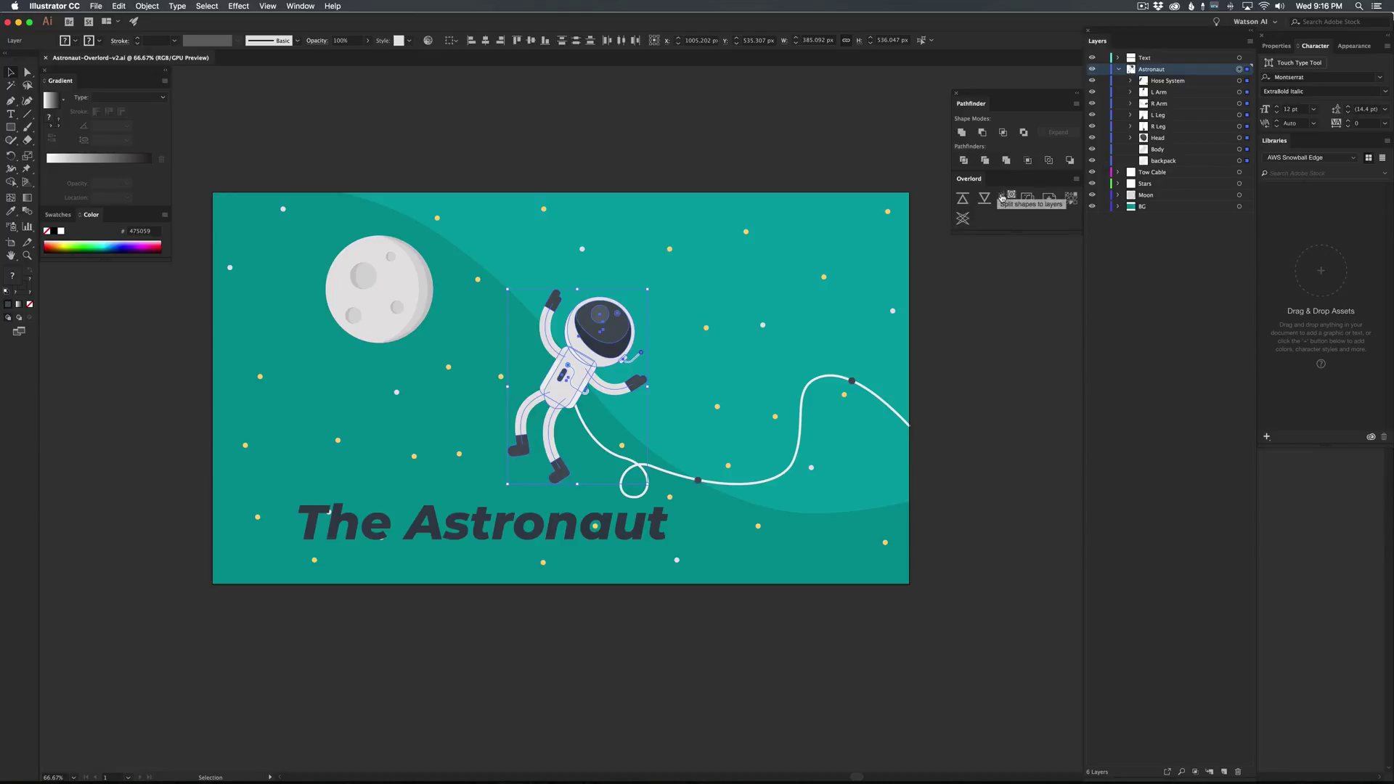
pyautogui.click(962, 199)
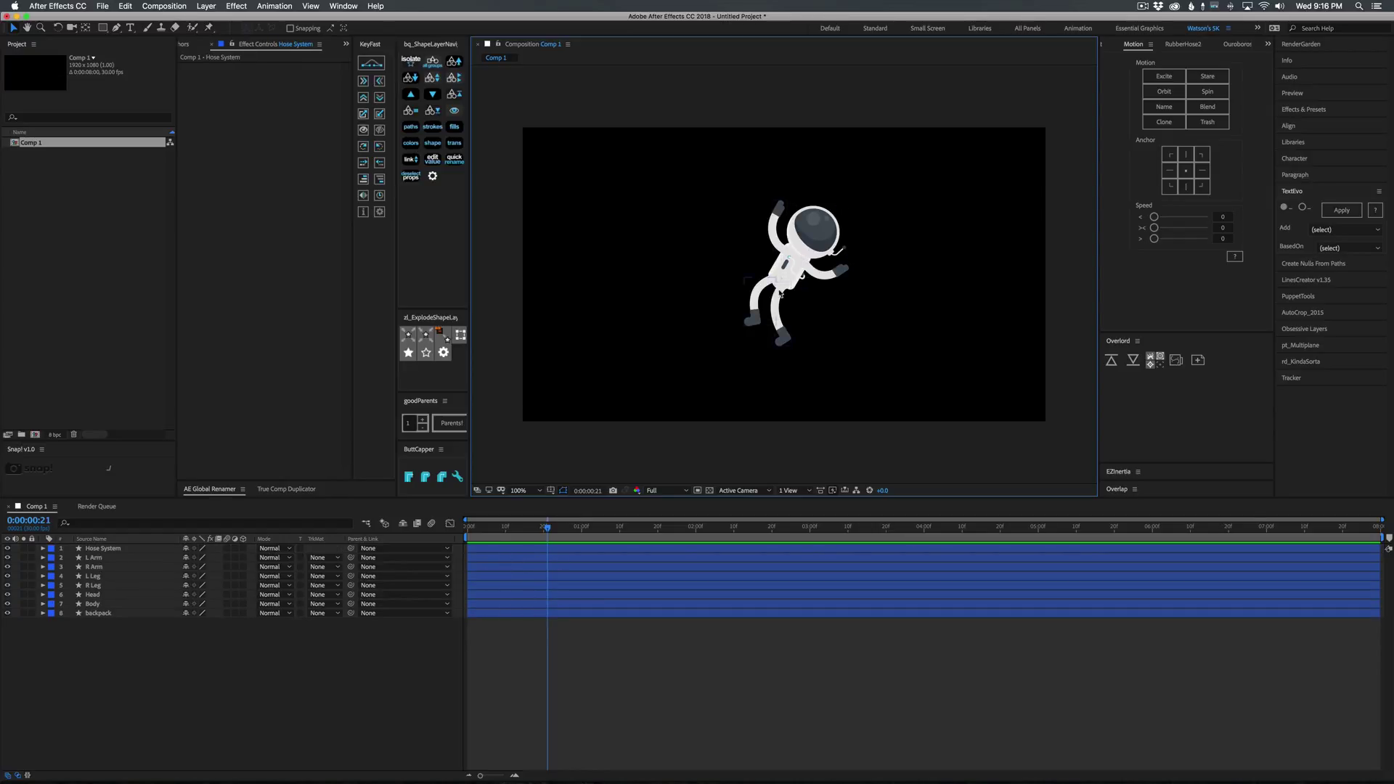
pyautogui.click(777, 230)
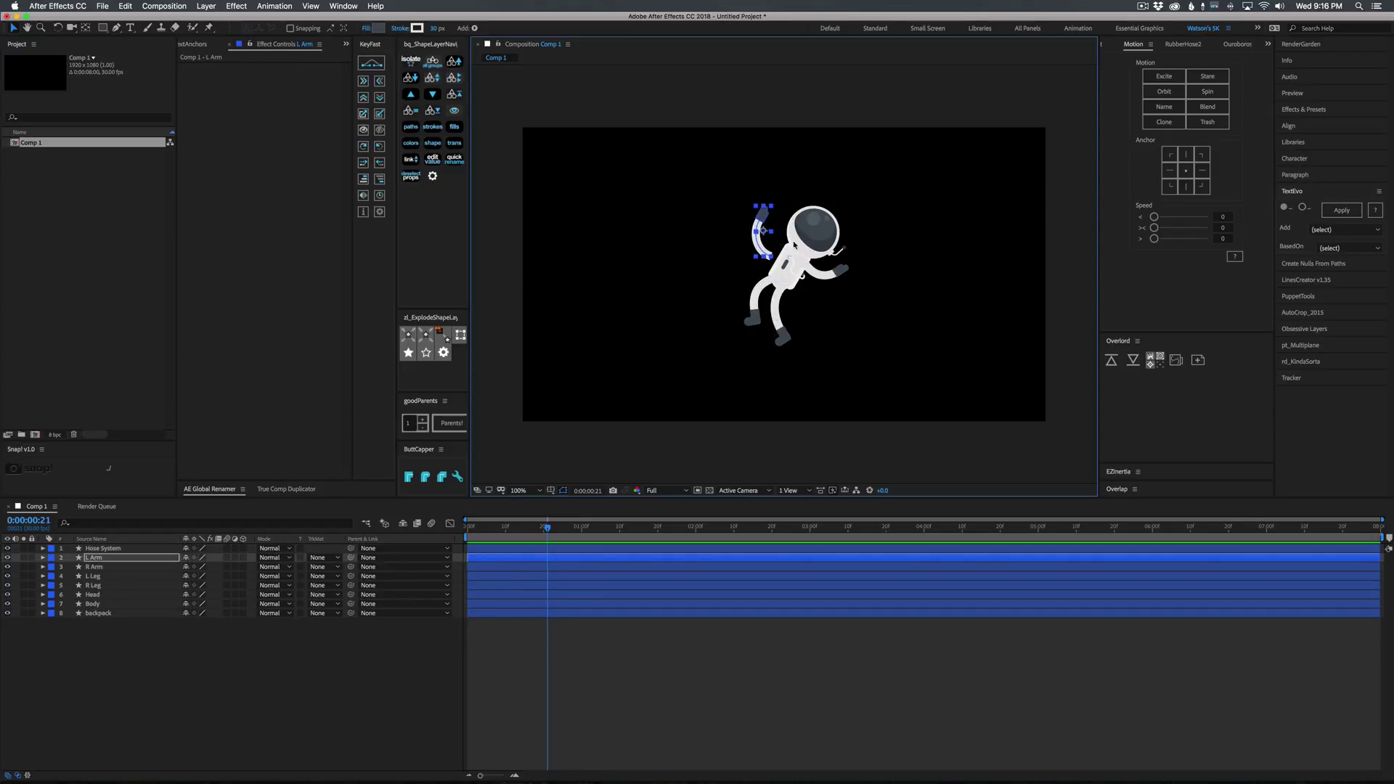
pyautogui.click(814, 229)
pyautogui.click(831, 278)
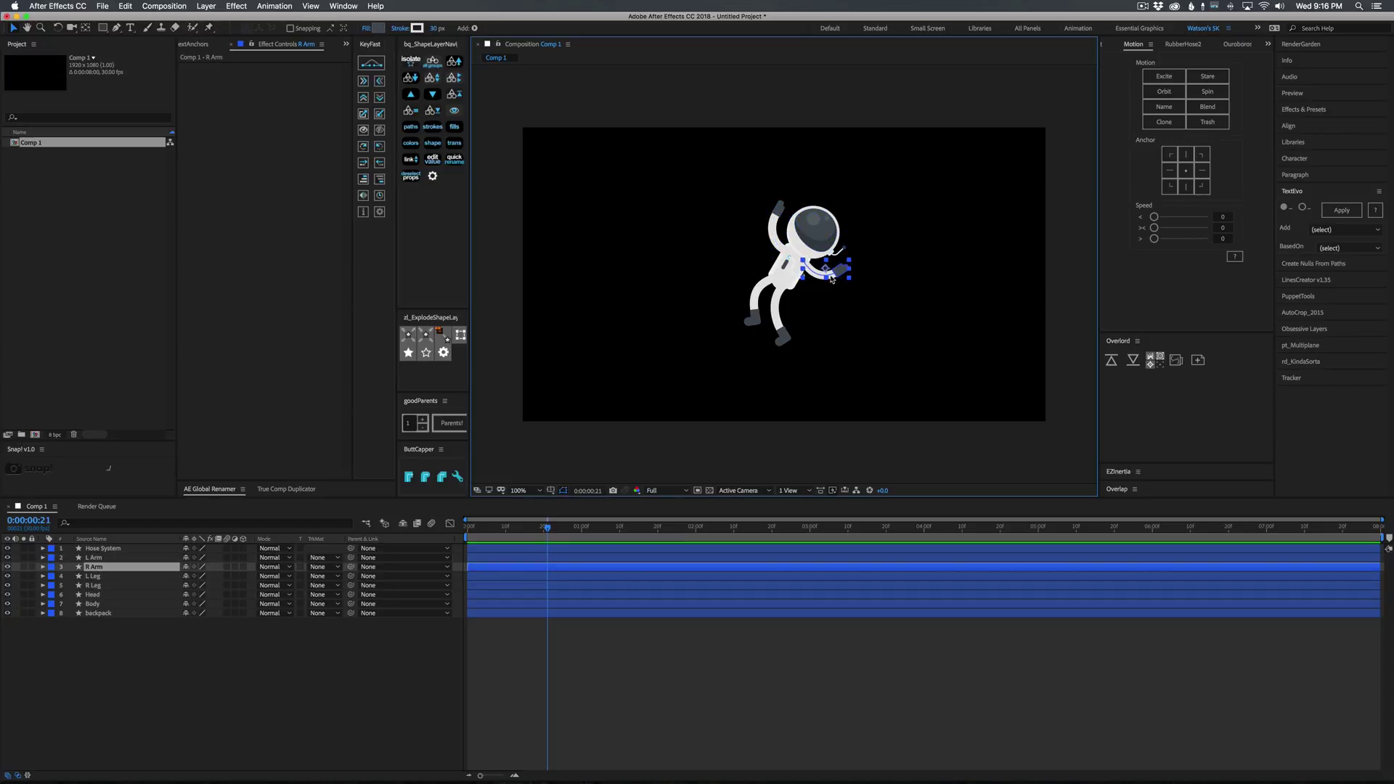
pyautogui.click(516, 654)
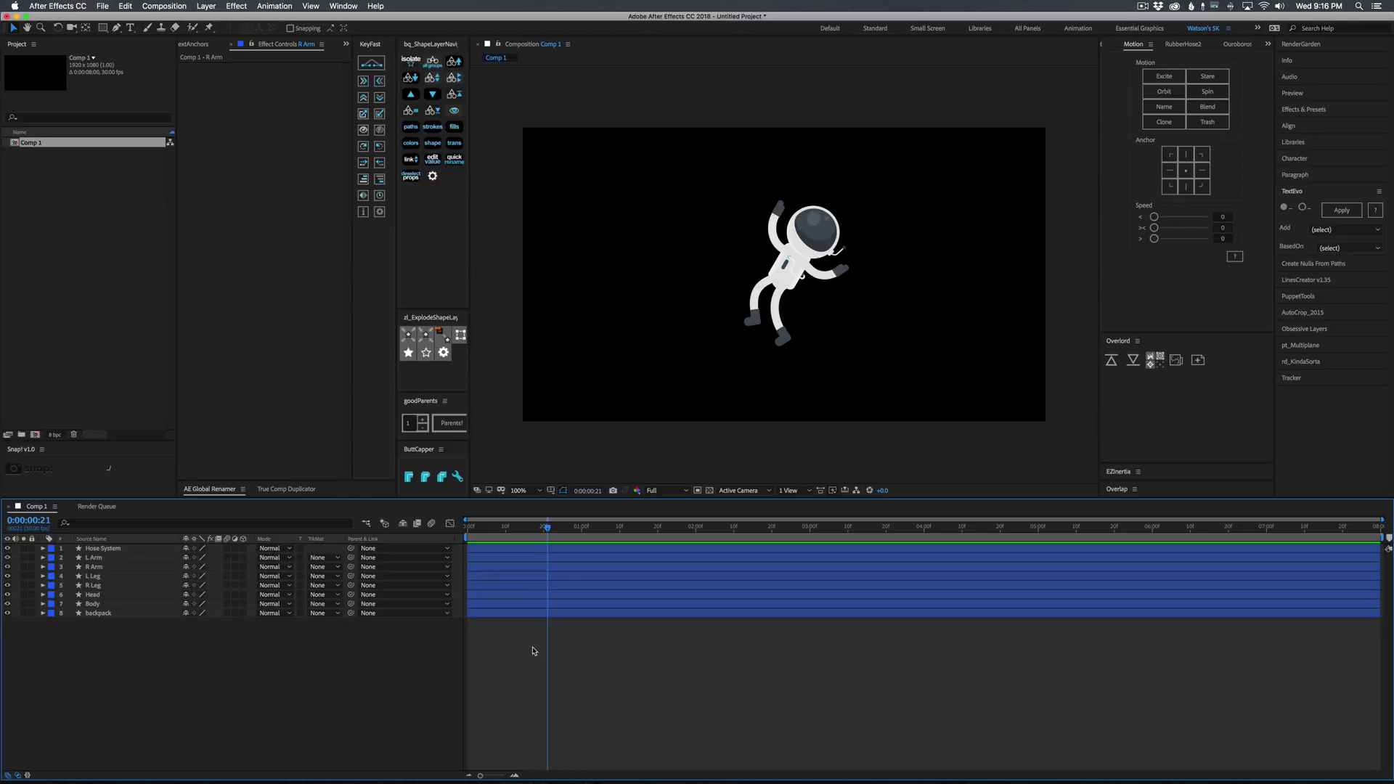
# - In Illustrator, examine the Hose System group and its first Detail shape within the Astronaut layer
pyautogui.click(637, 771)
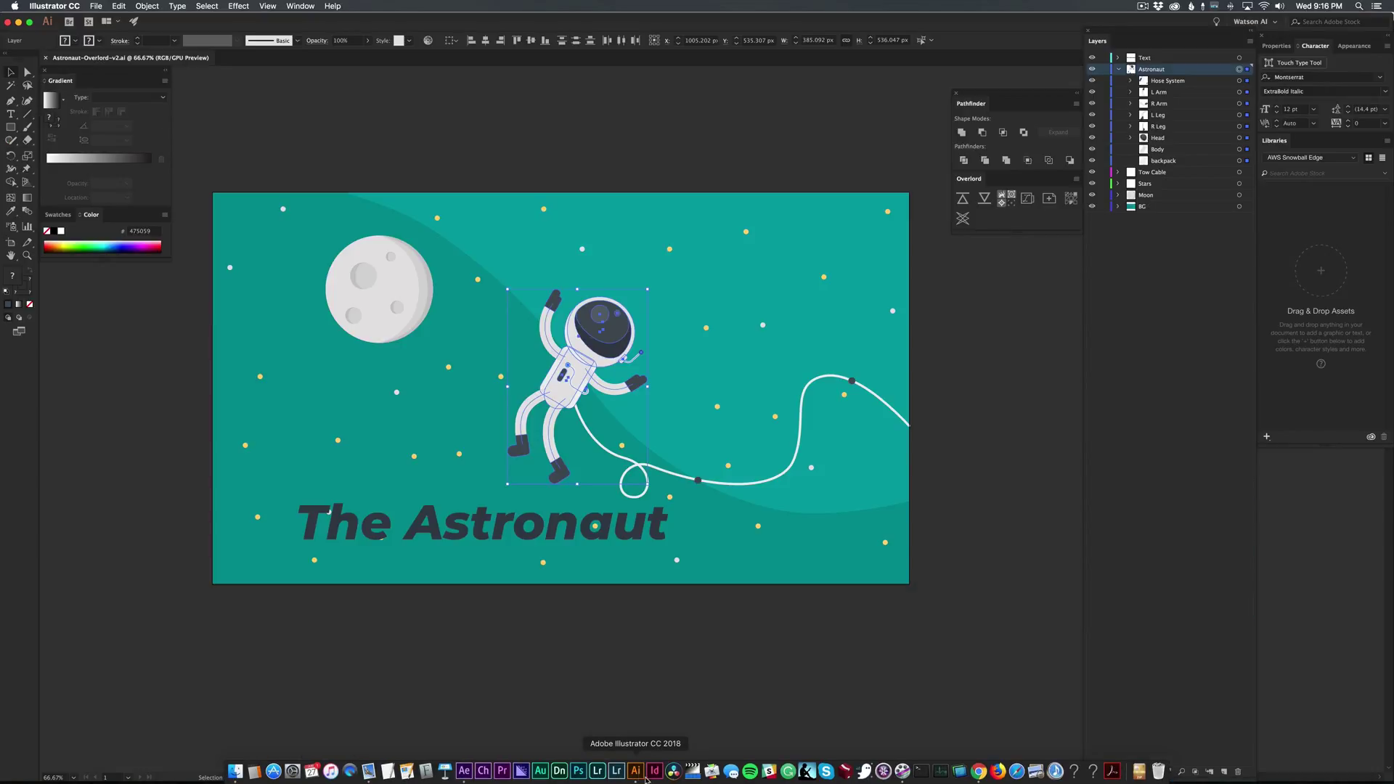
pyautogui.click(1239, 81)
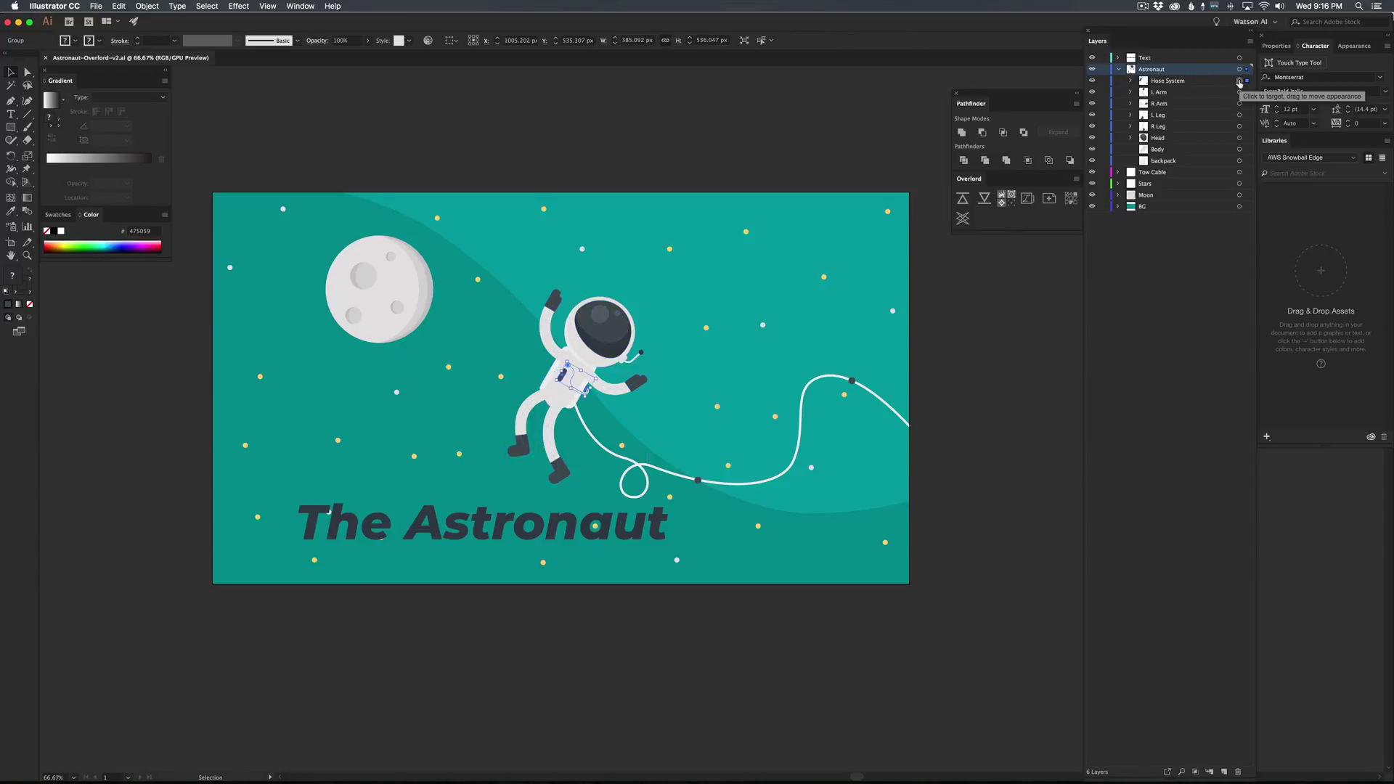
pyautogui.click(1130, 81)
pyautogui.click(1239, 92)
pyautogui.click(1240, 93)
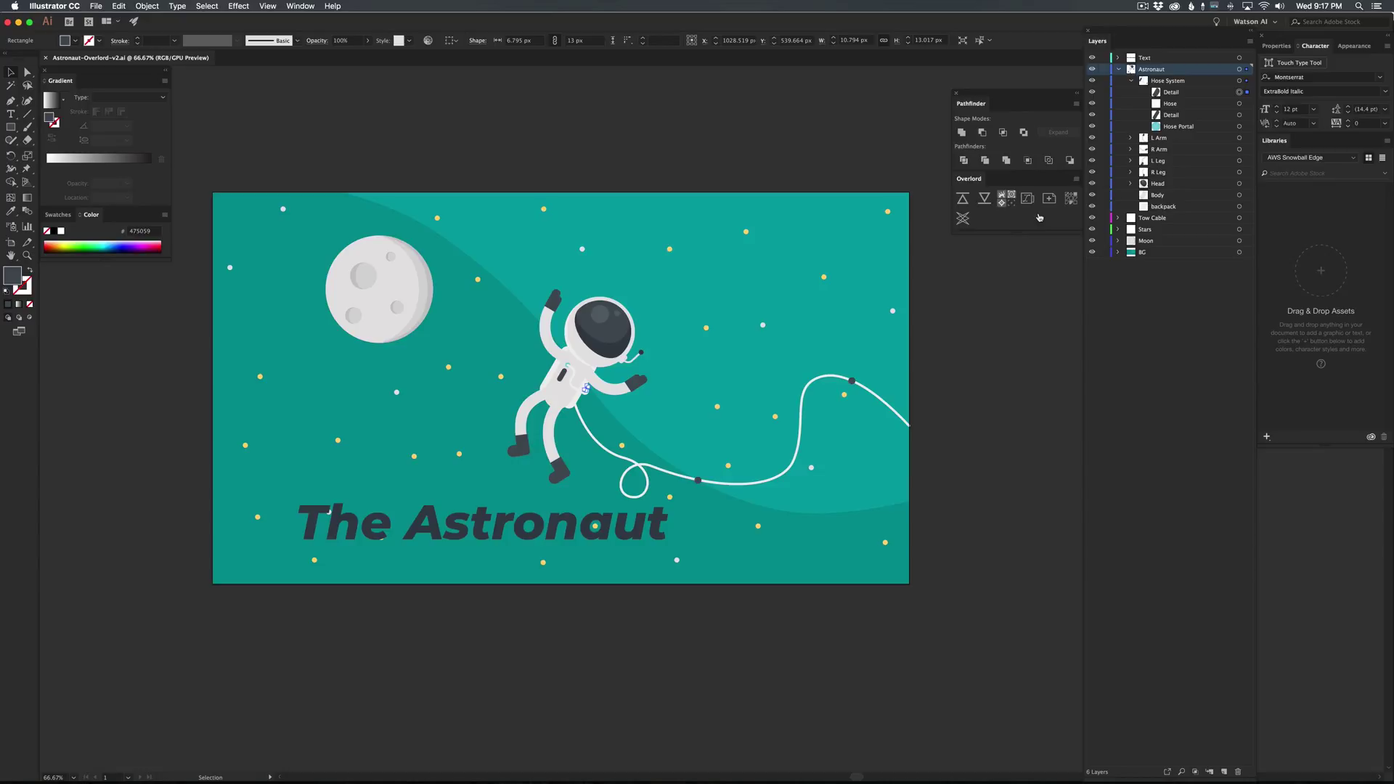
pyautogui.click(981, 330)
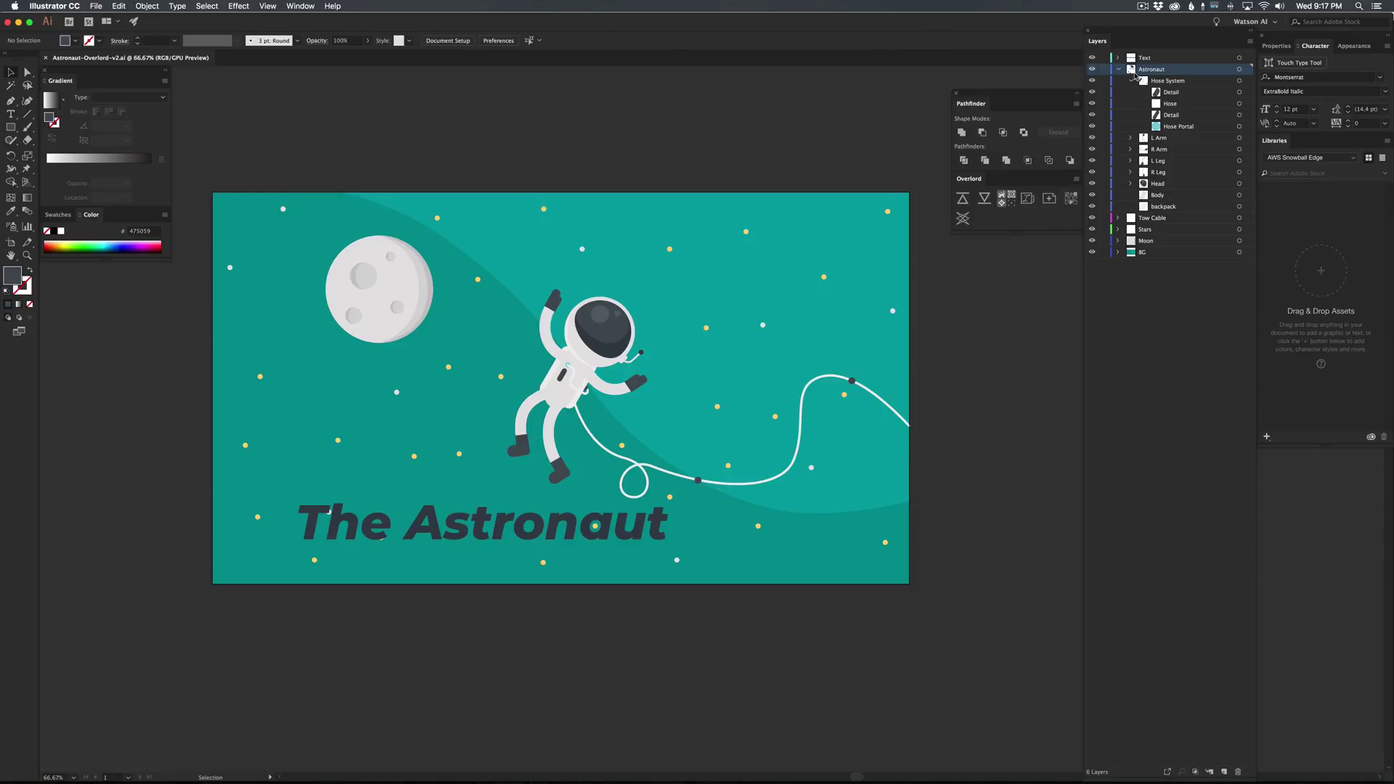
# - Transfer the Tow Cable artwork to After Effects as a single shape layer with Overlord, and place it below the backpack layer
pyautogui.click(1239, 217)
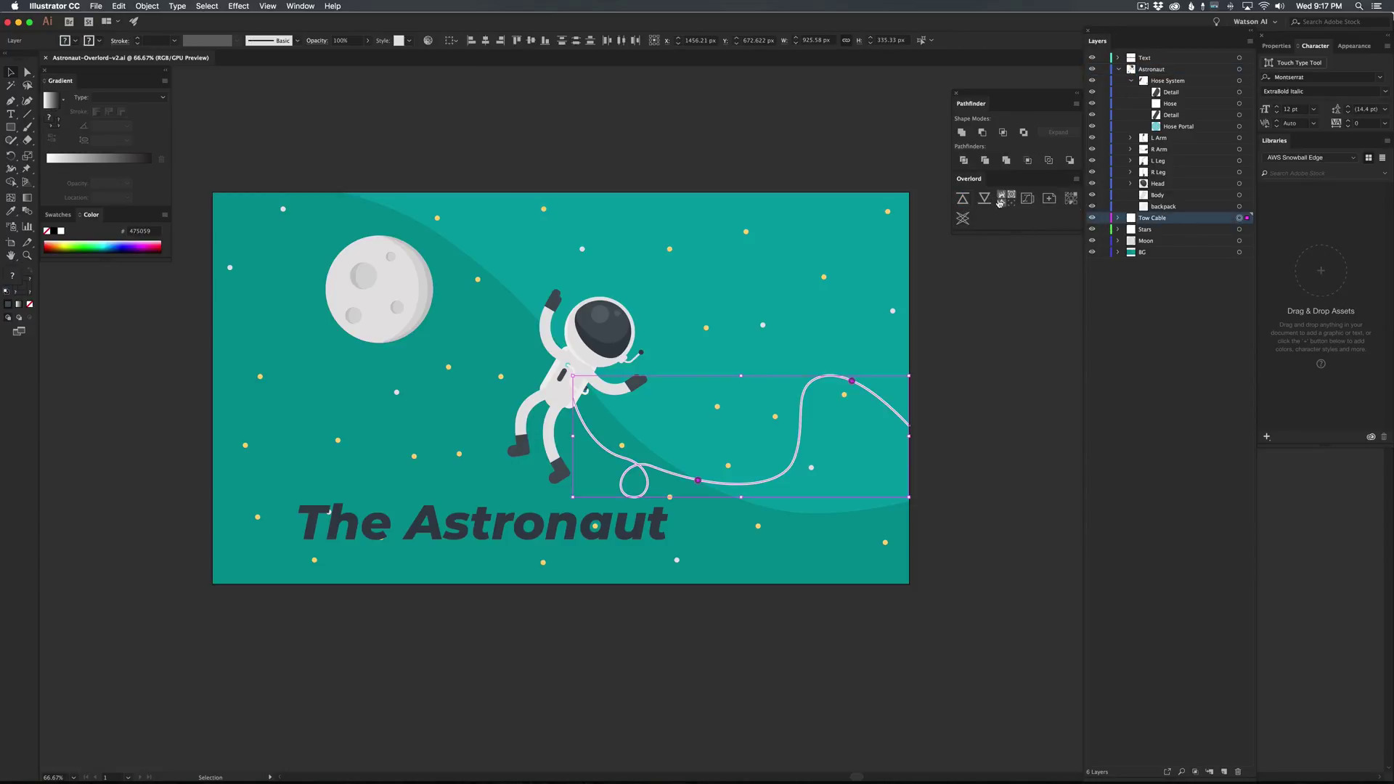
pyautogui.click(962, 198)
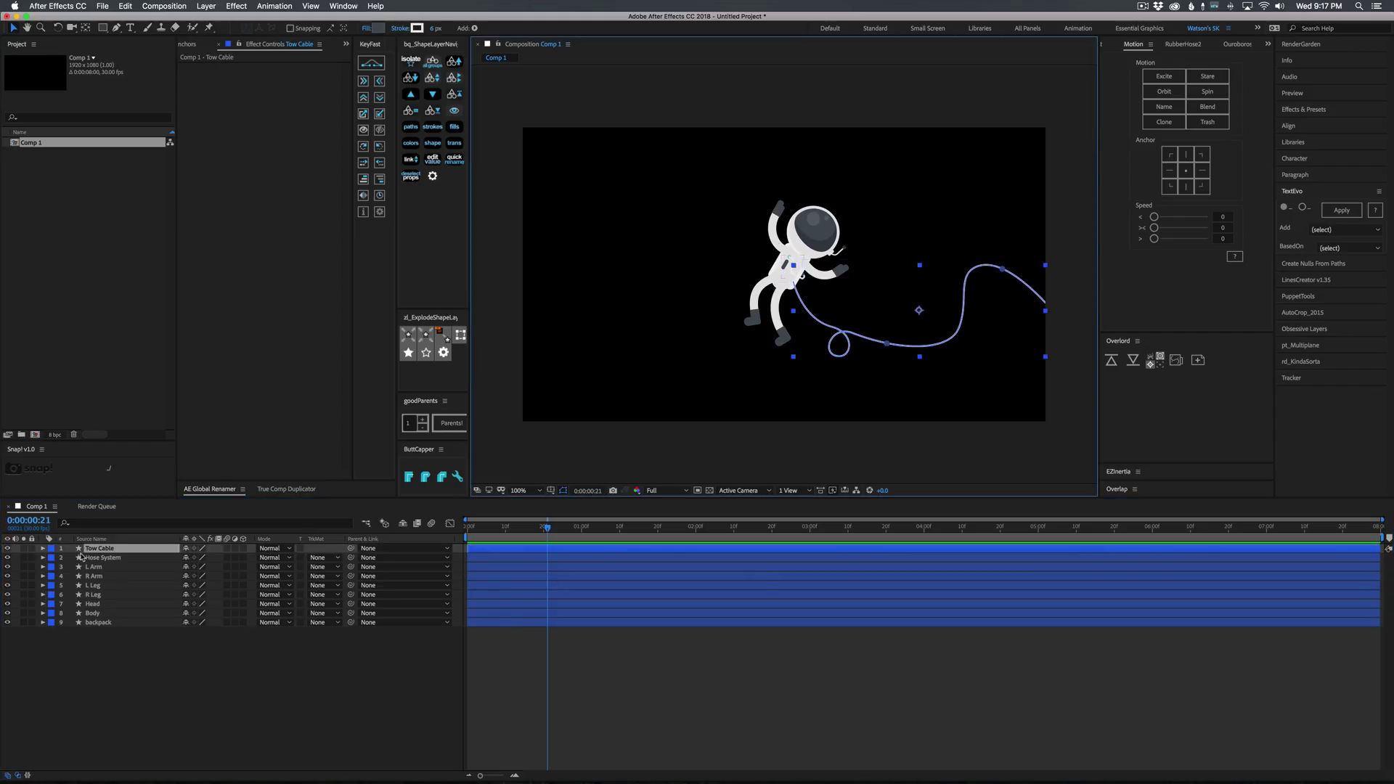
pyautogui.moveTo(94, 548); pyautogui.dragTo(100, 655)
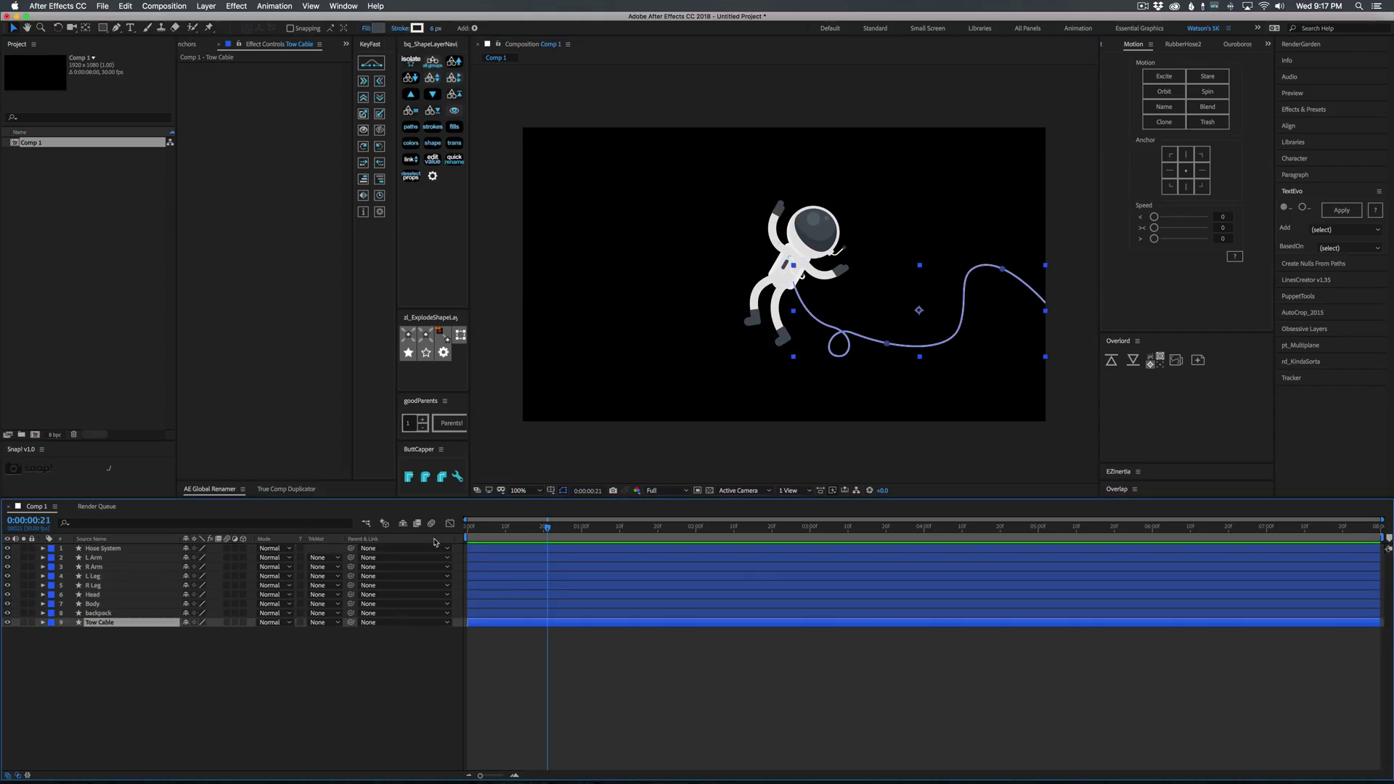
# - Transfer the Illustrator Stars and background artwork together to After Effects with Overlord, and place the resulting layer beneath Tow Cable
pyautogui.click(1176, 361)
pyautogui.click(1238, 229)
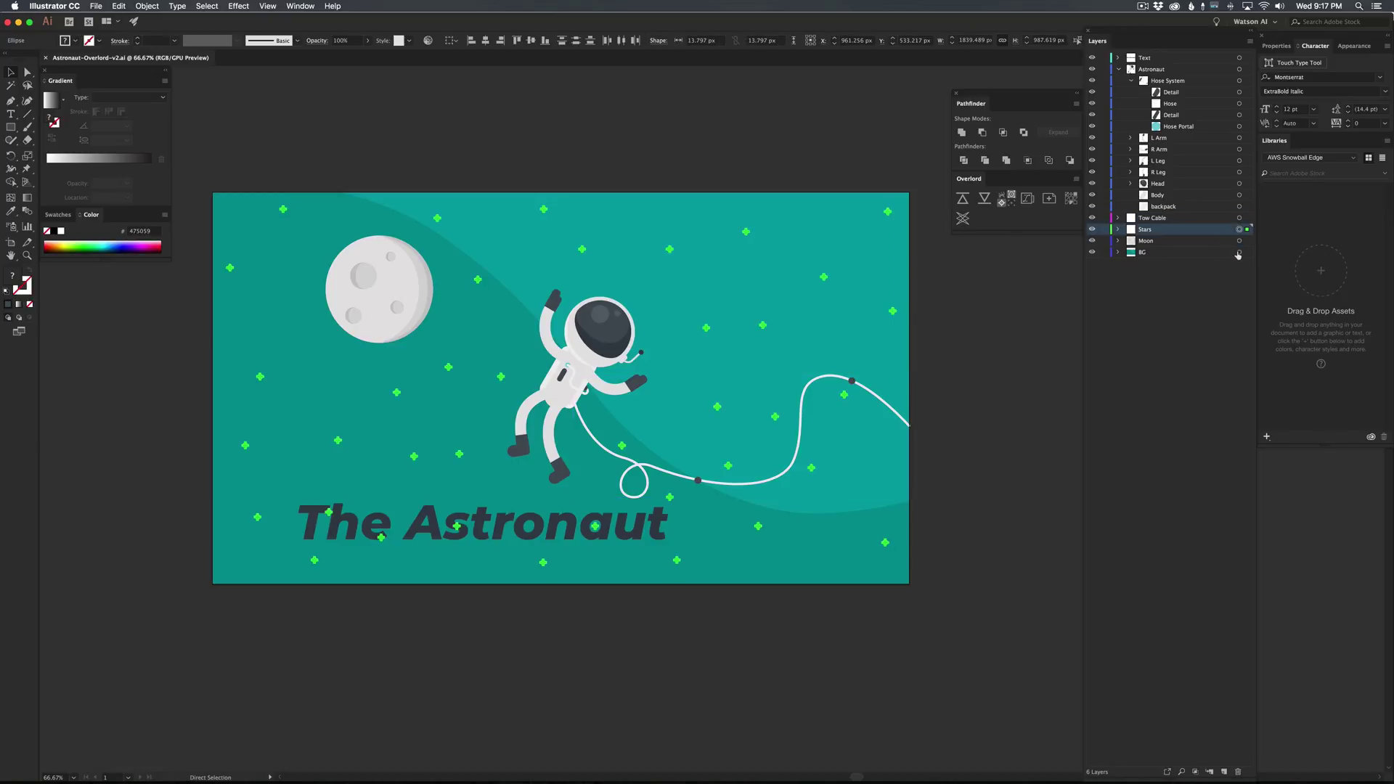
pyautogui.keyDown('shift'); pyautogui.click(1239, 252); pyautogui.keyUp('shift')
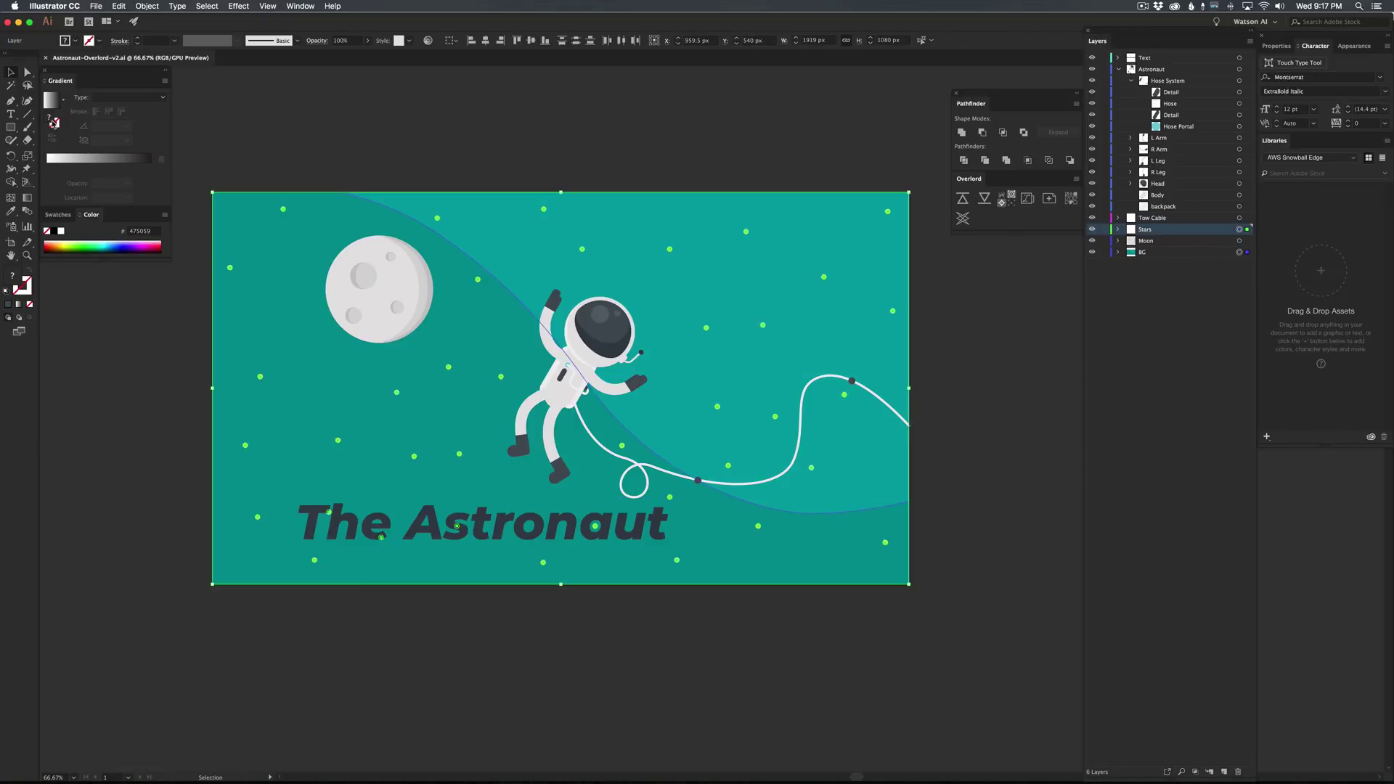
pyautogui.click(962, 199)
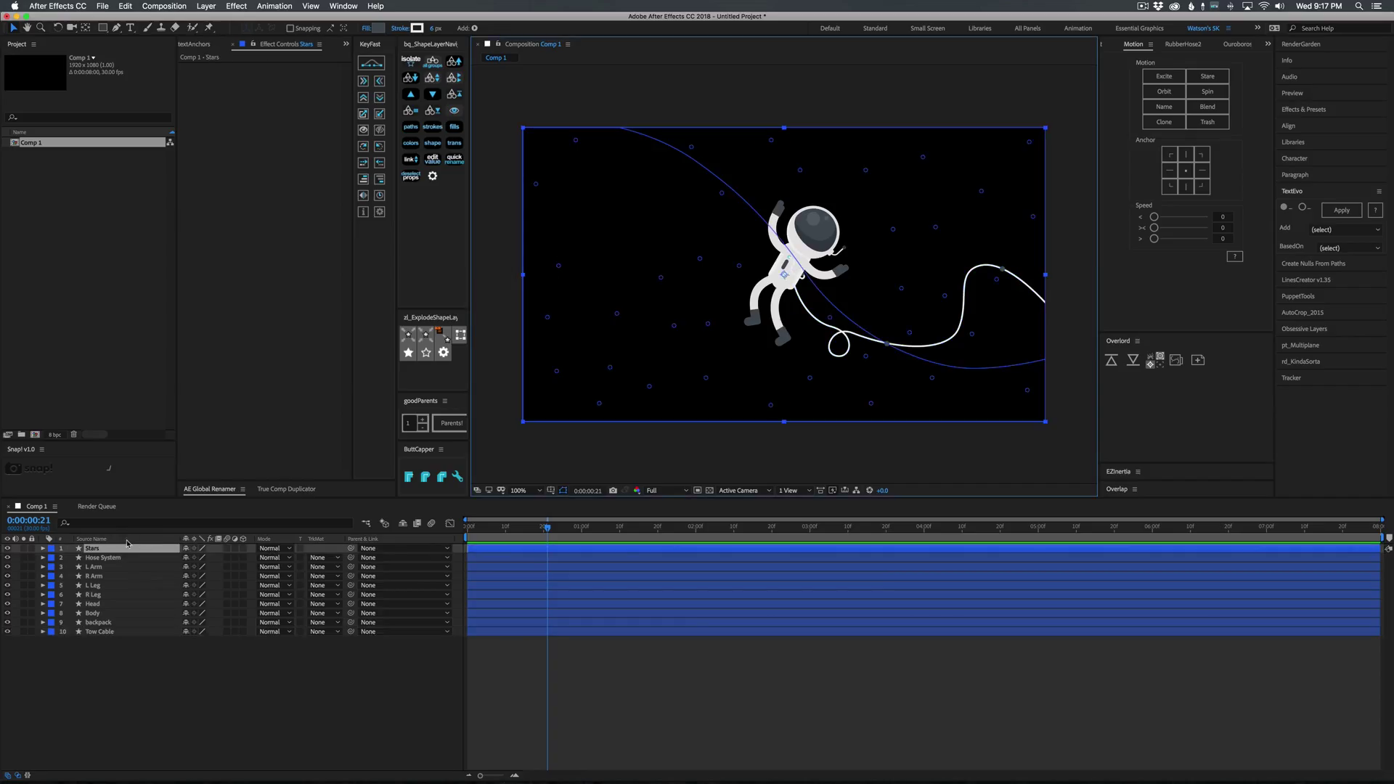
pyautogui.moveTo(106, 548); pyautogui.dragTo(120, 638)
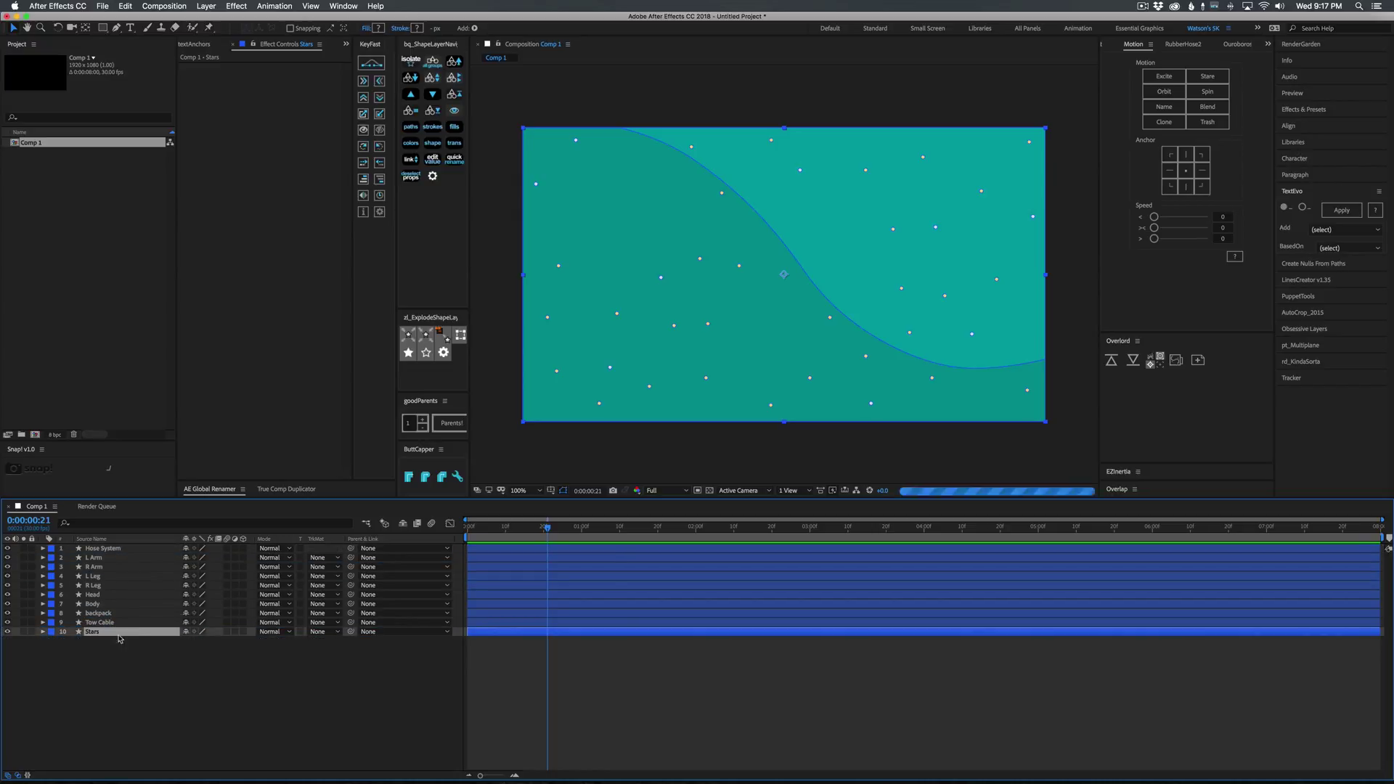
# - Transfer the Moon artwork from Illustrator to After Effects with Overlord, and place it between the Tow Cable and Stars layers
pyautogui.click(1175, 362)
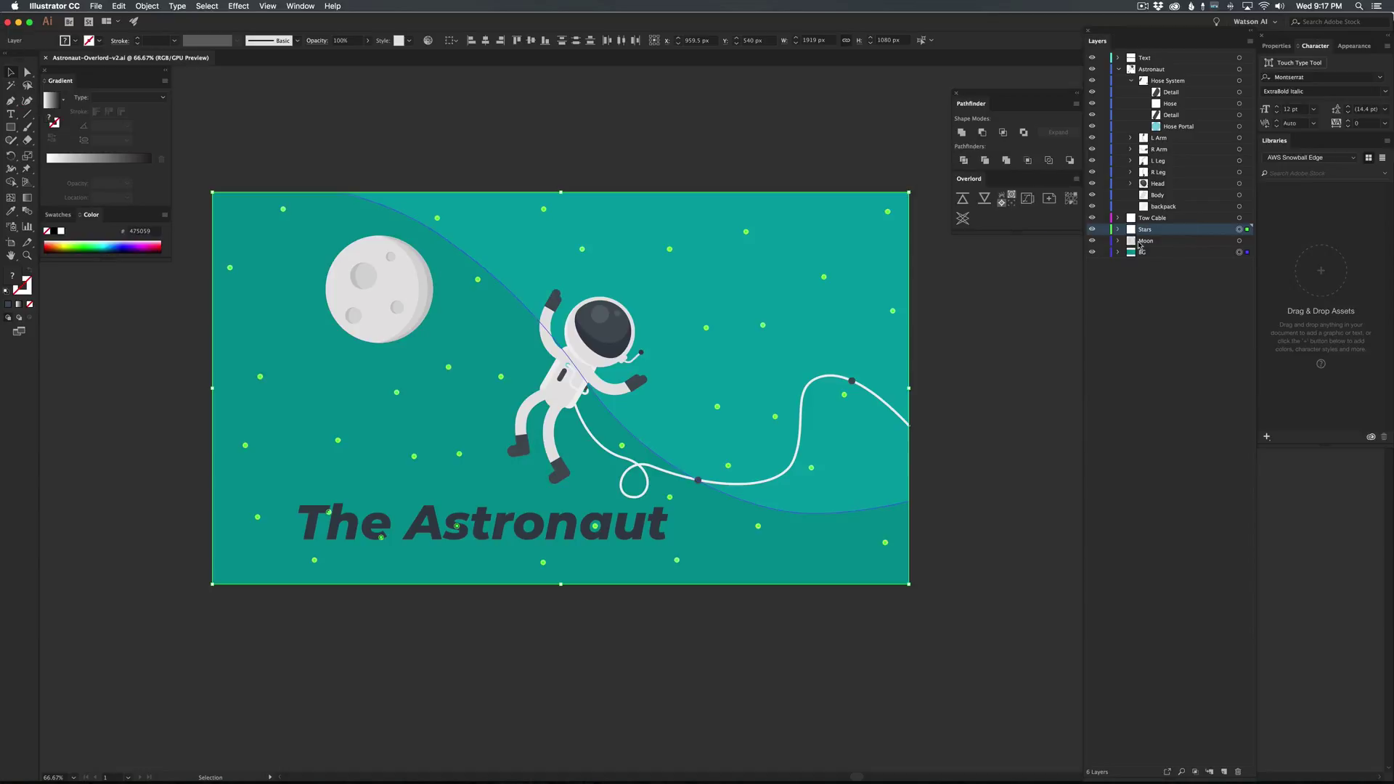
pyautogui.click(1239, 240)
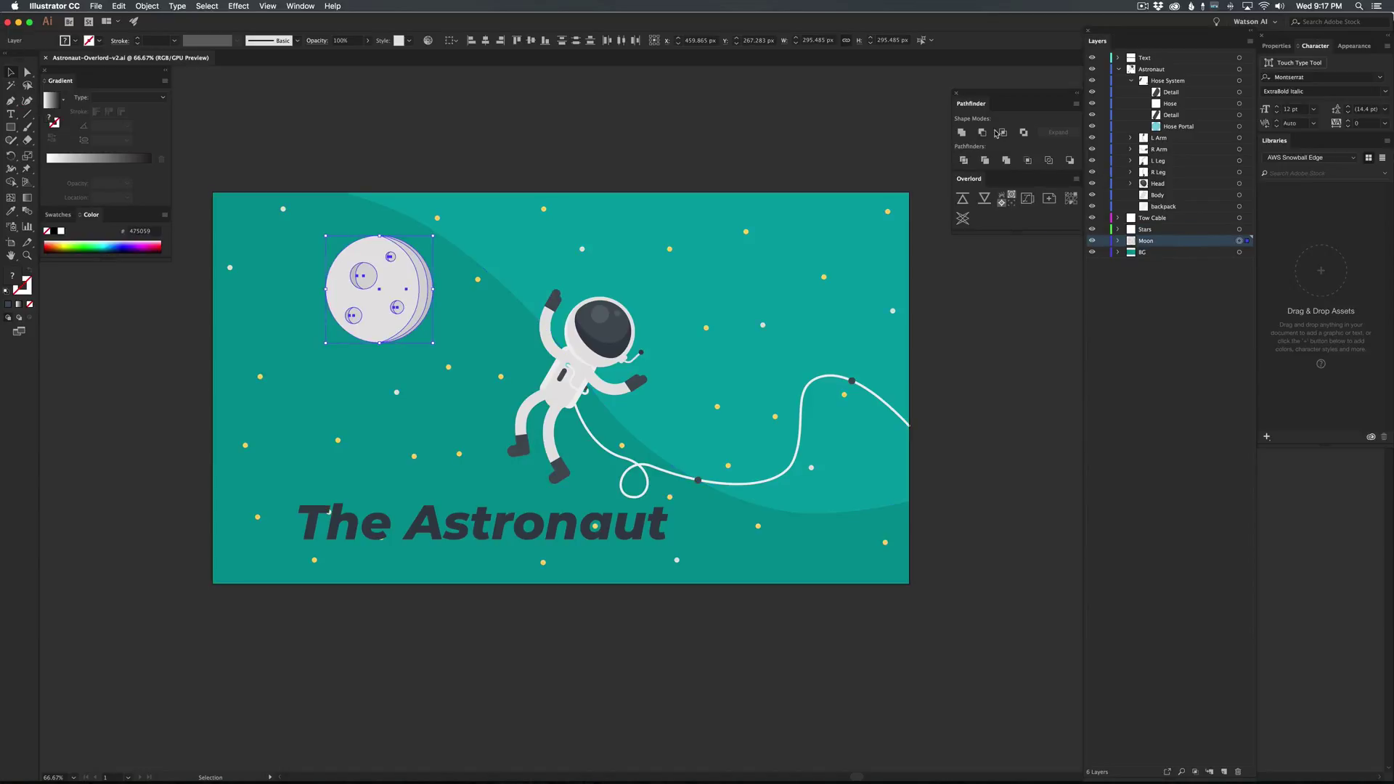
pyautogui.click(963, 205)
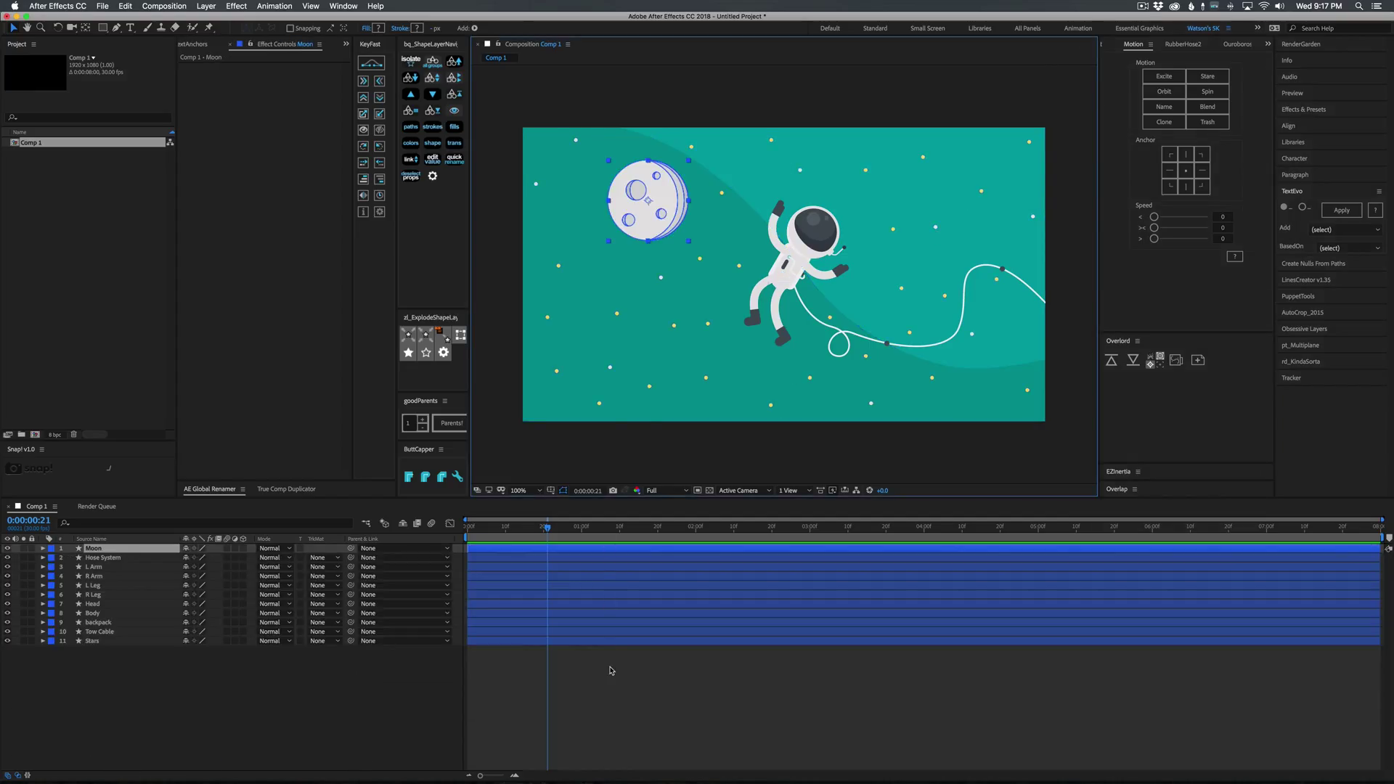
pyautogui.moveTo(95, 550); pyautogui.dragTo(102, 642)
pyautogui.click(320, 699)
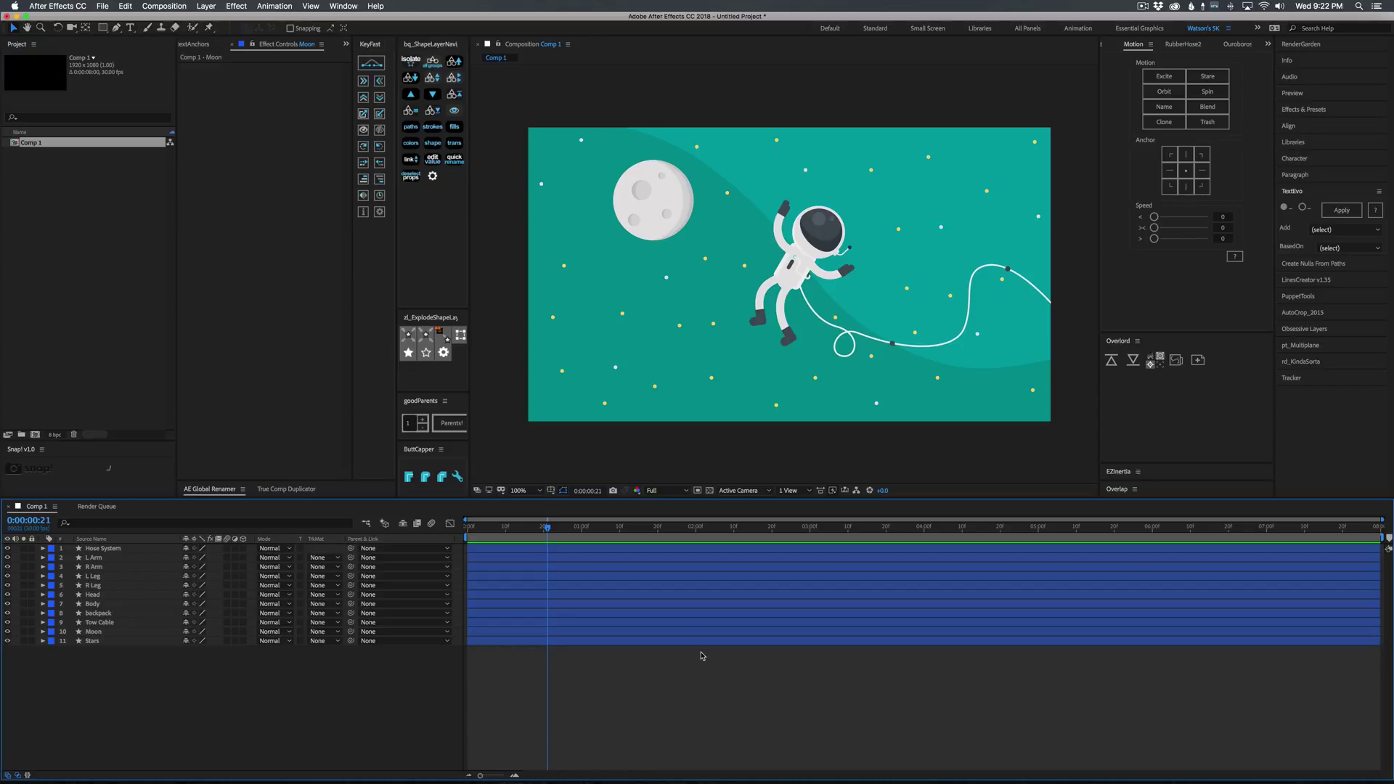
# - Try to widen the large moon crater's shadow by moving its inner edge point directly in After Effects
pyautogui.press('.')
pyautogui.press('h')
pyautogui.moveTo(576, 171); pyautogui.dragTo(793, 359)
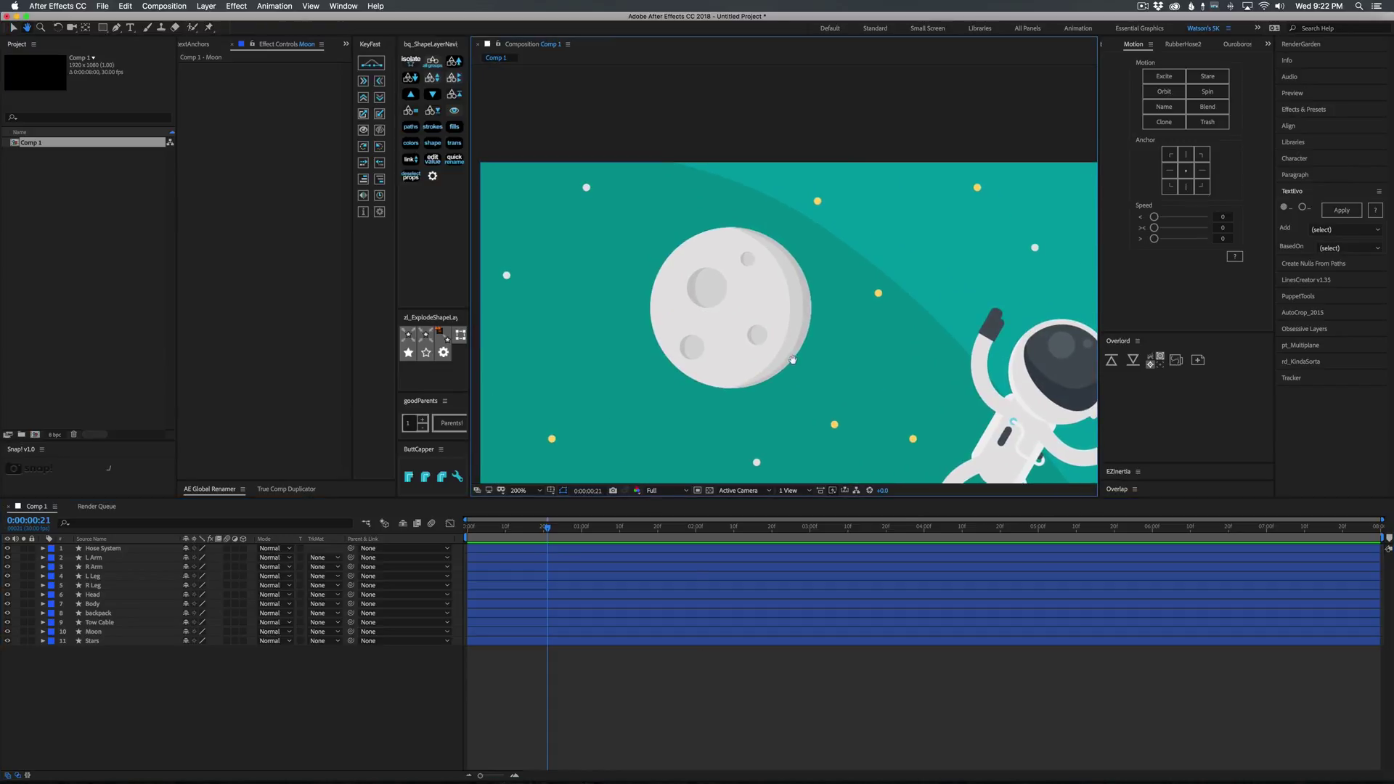
pyautogui.press('v')
pyautogui.click(697, 293)
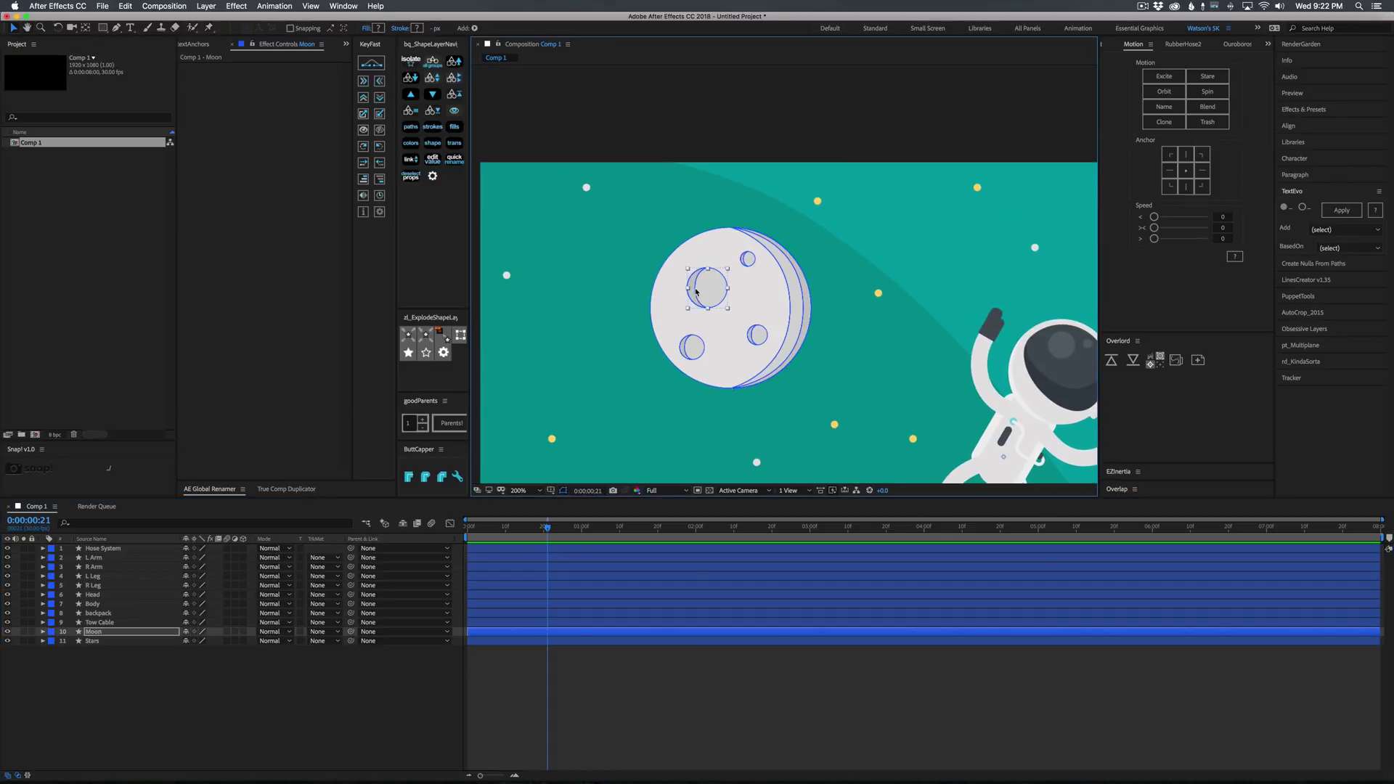
pyautogui.doubleClick(697, 293)
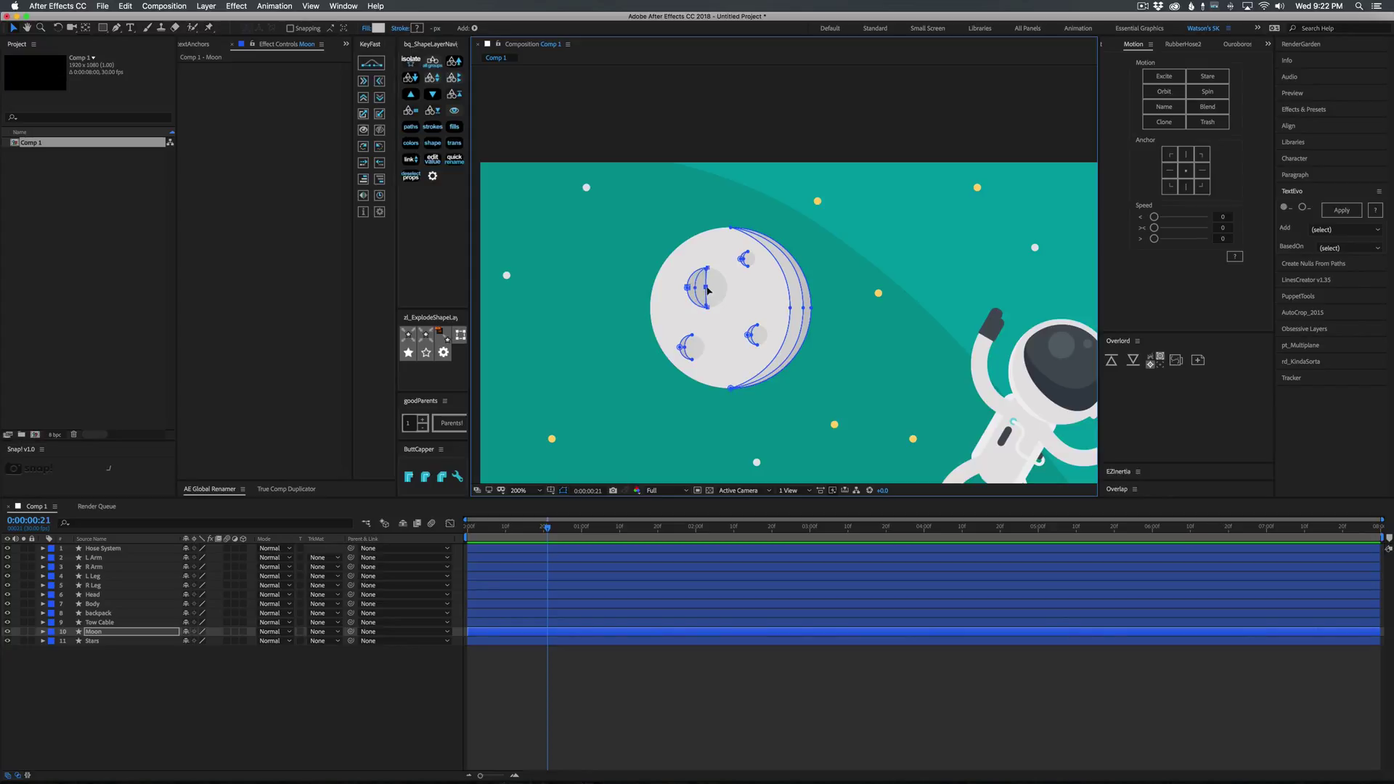
pyautogui.click(701, 660)
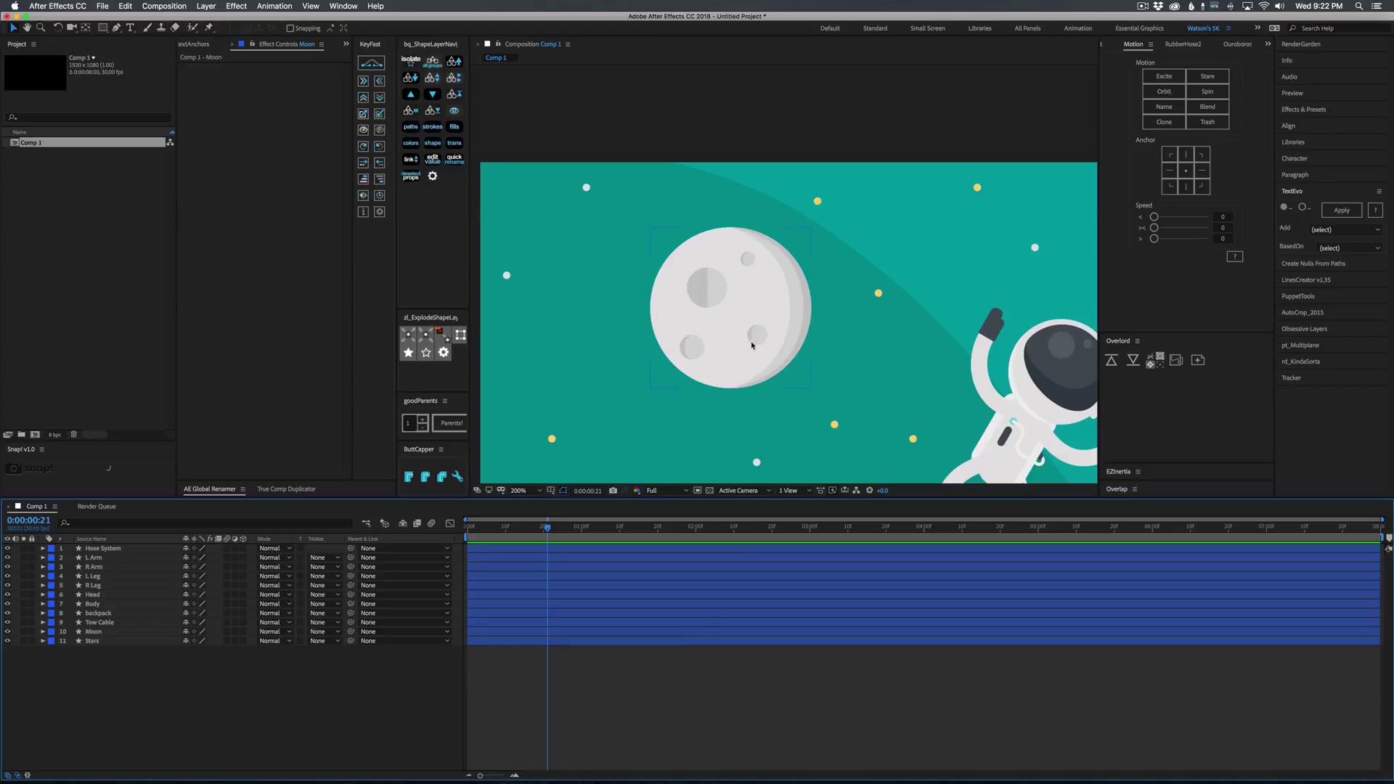
pyautogui.click(704, 377)
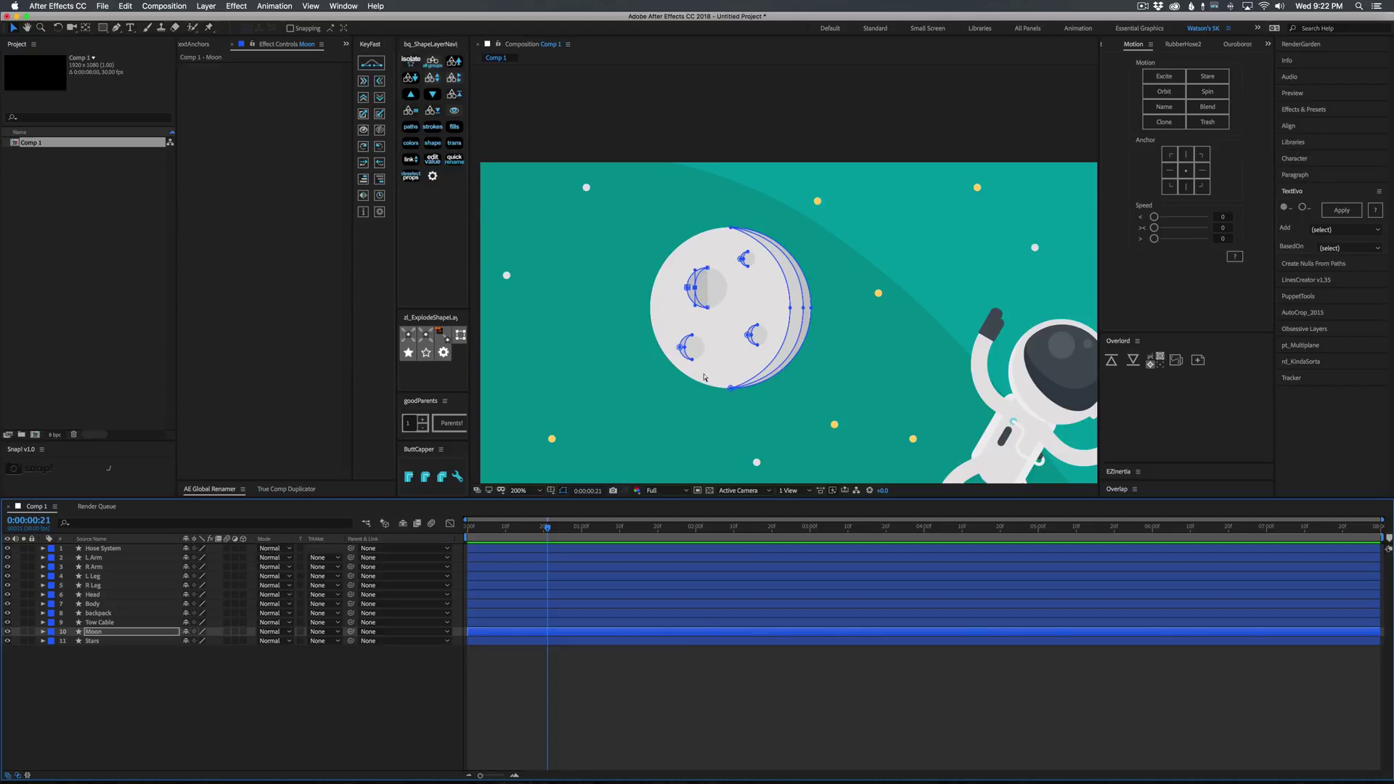
# - Send the Moon shape layer from After Effects to Illustrator with Overlord
pyautogui.click(99, 631)
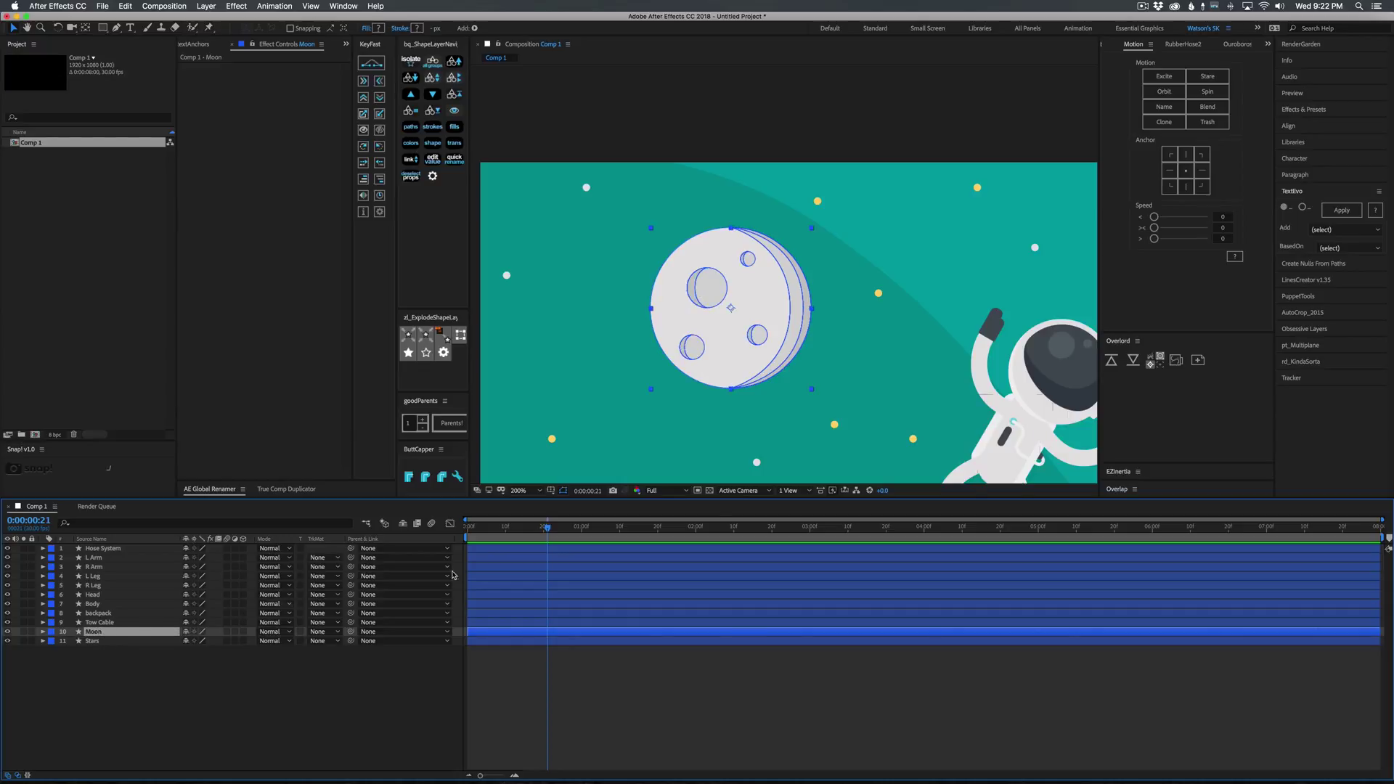
pyautogui.click(1114, 363)
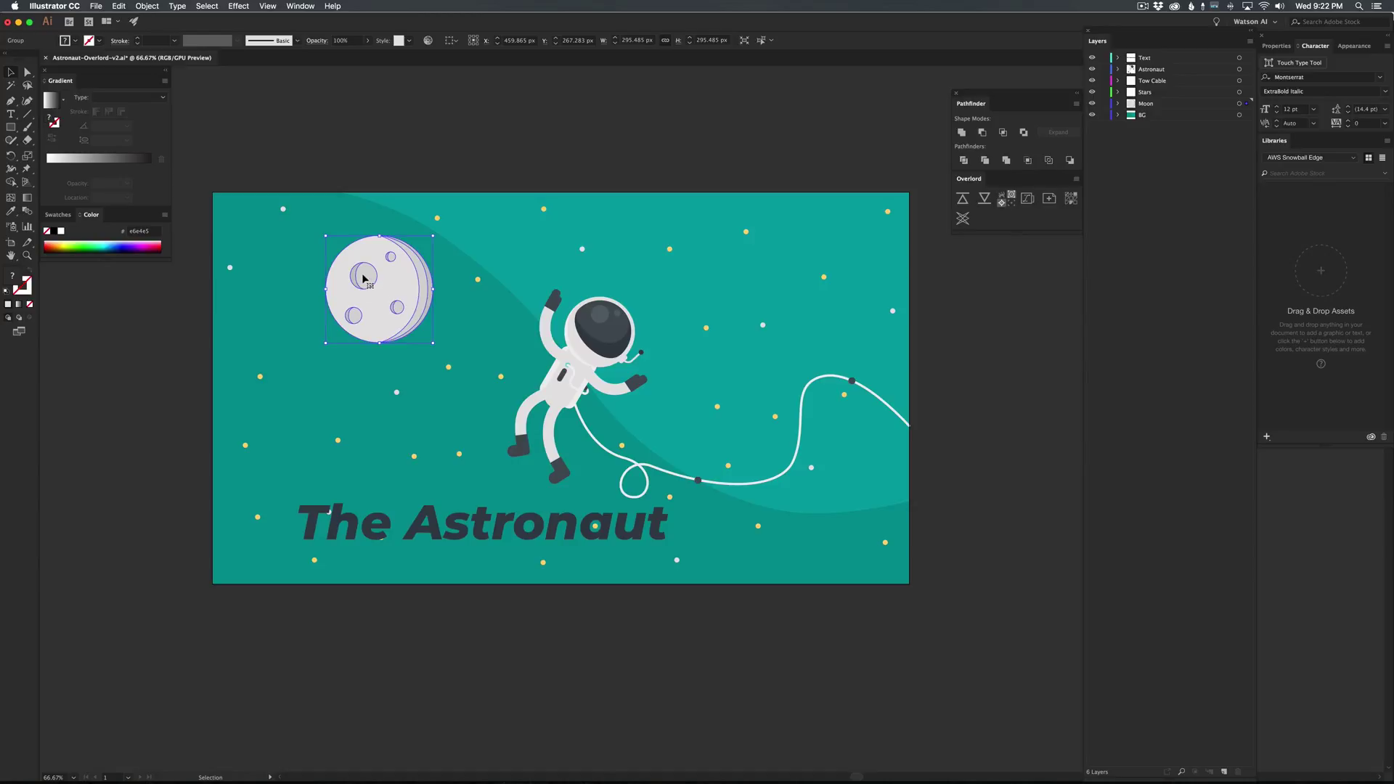
# - Reshape the shadows of all four moon craters with Direct Selection, moving each curved inner edge to the crater's vertical centerline
pyautogui.press('super+equal')
pyautogui.press('super+equal')
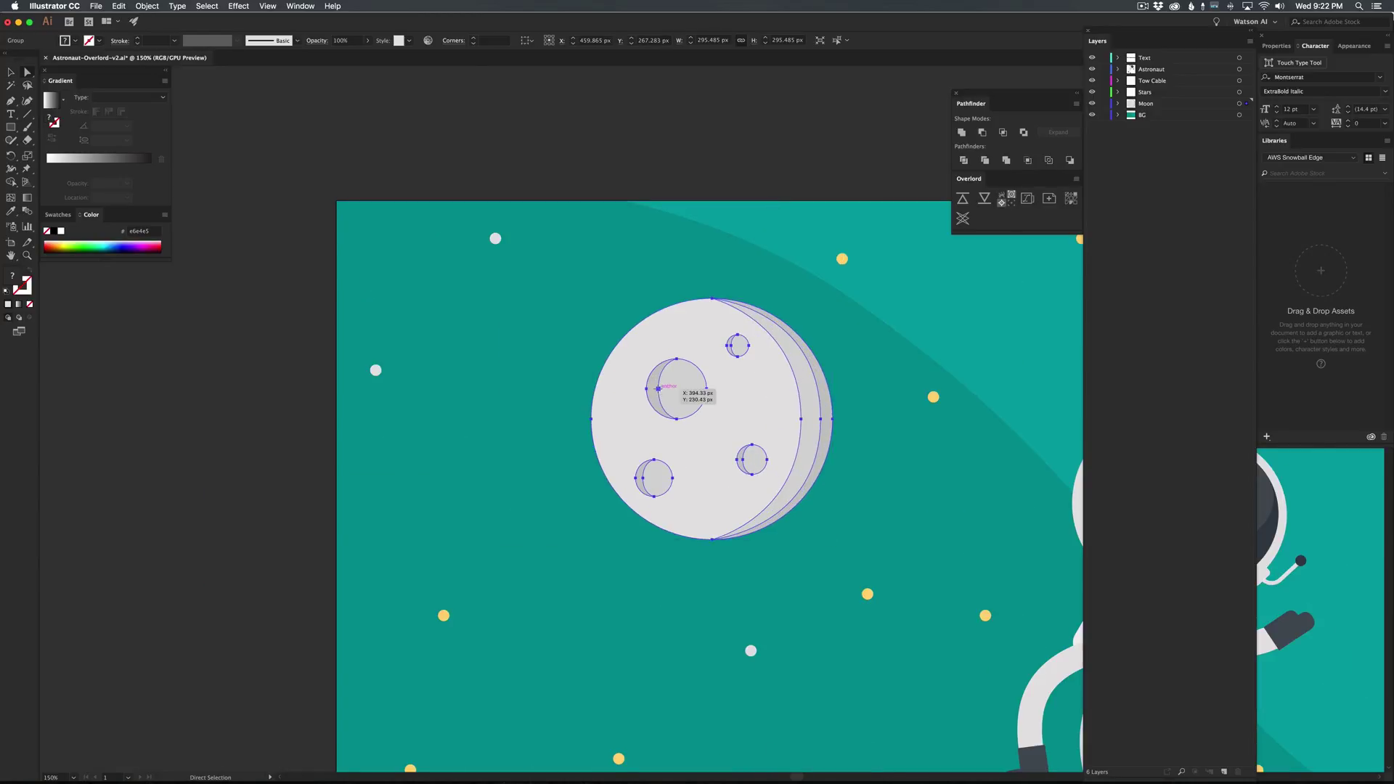
pyautogui.press('a')
pyautogui.moveTo(653, 393); pyautogui.dragTo(676, 393)
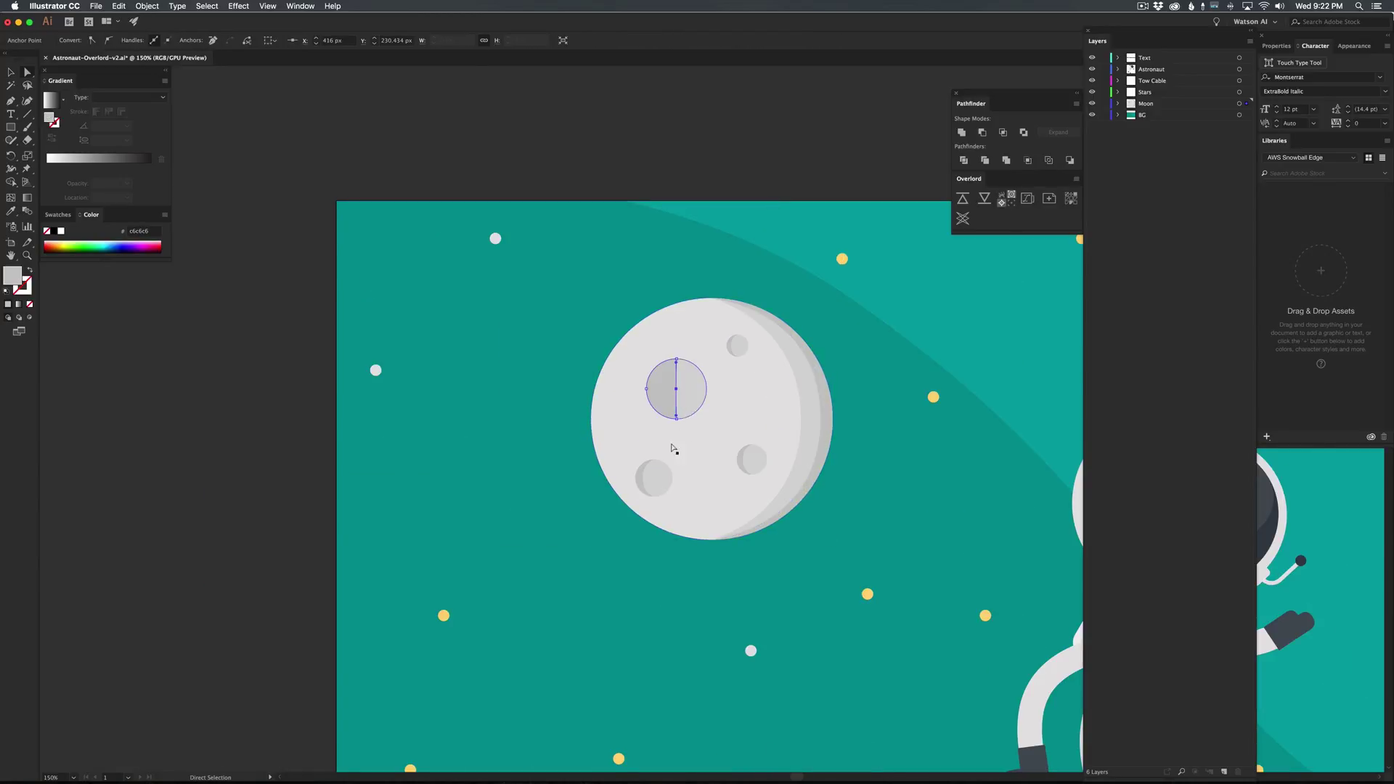
pyautogui.moveTo(639, 479); pyautogui.dragTo(654, 484)
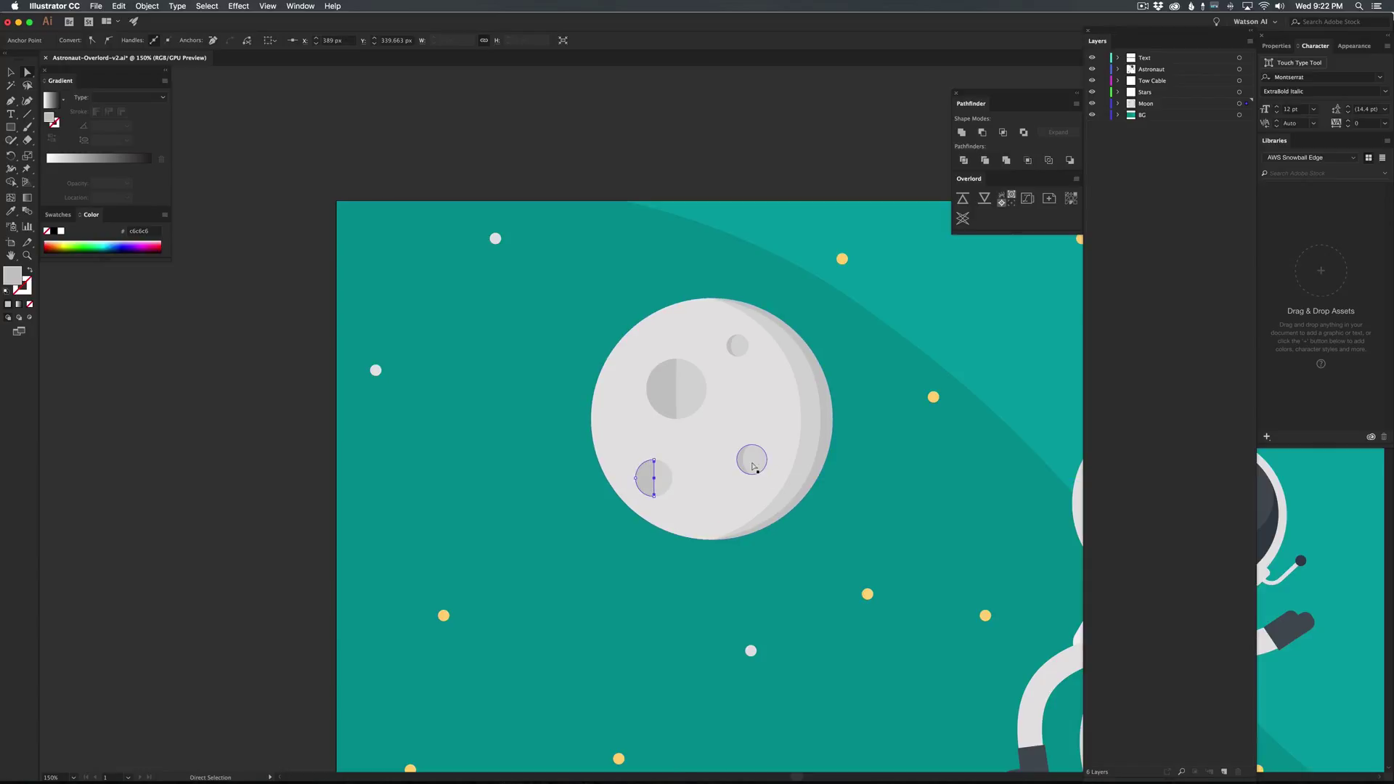
pyautogui.moveTo(741, 463); pyautogui.dragTo(750, 462)
pyautogui.click(734, 349)
pyautogui.moveTo(731, 346); pyautogui.dragTo(740, 348)
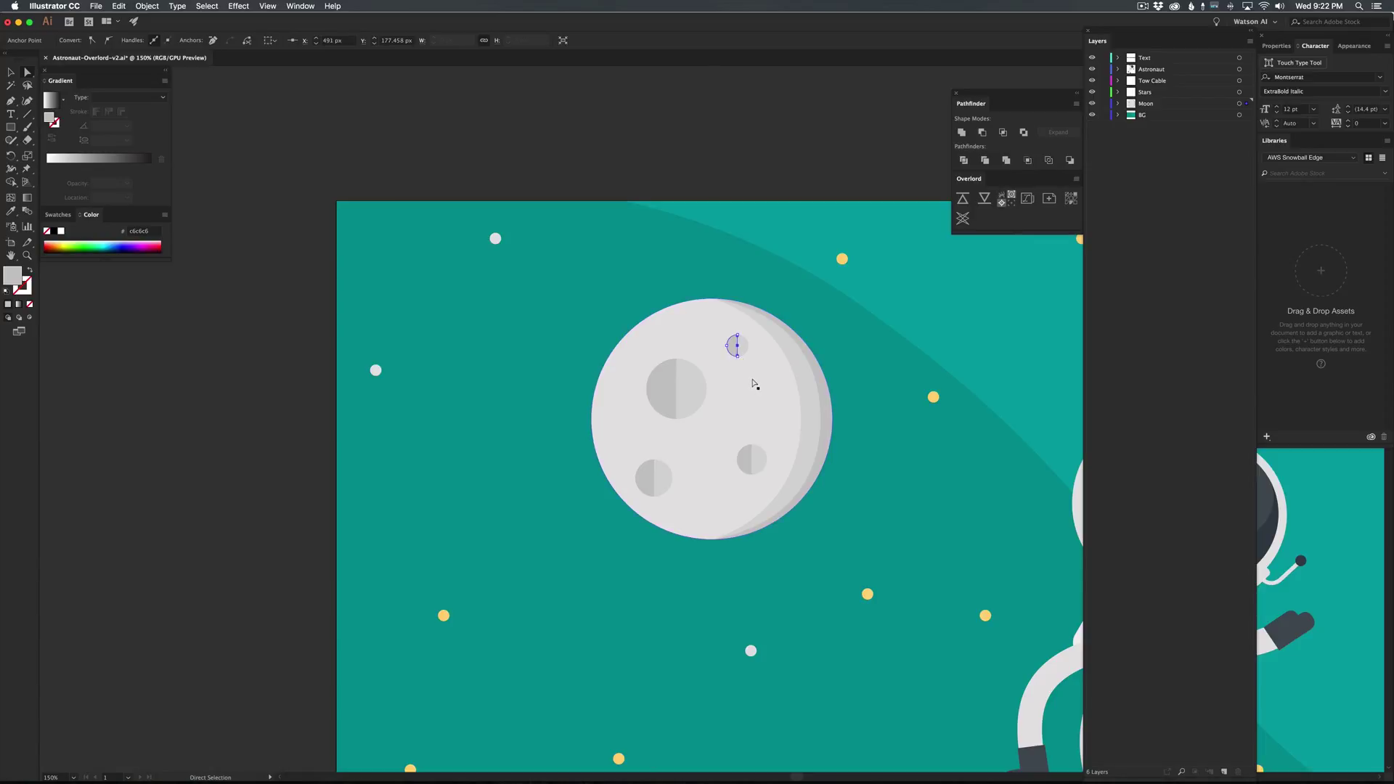
# - Select all artwork on the Moon layer and transfer it back to After Effects with Overlord
pyautogui.click(1238, 103)
pyautogui.click(962, 198)
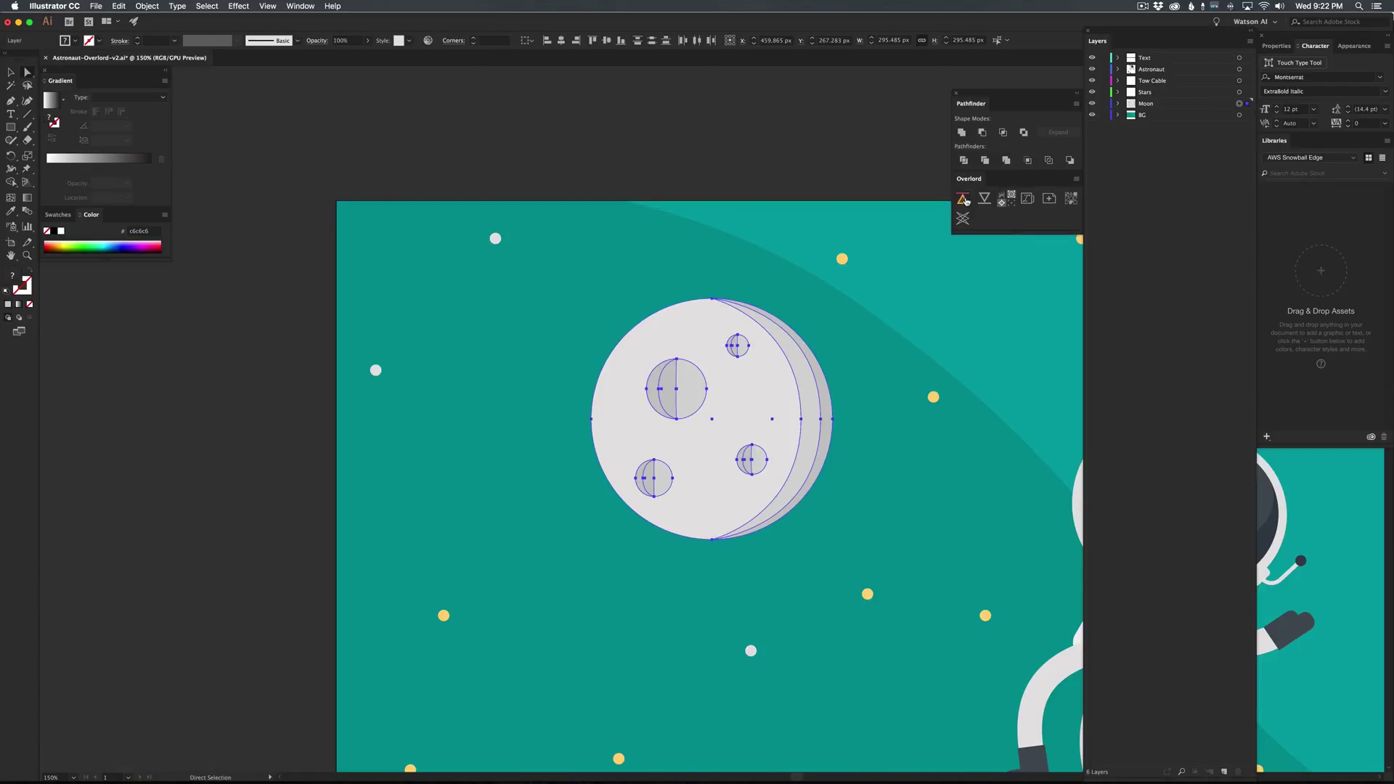
# - Place the newly transferred Moon 2 layer just above the Stars layer and delete the old Moon layer
pyautogui.moveTo(96, 549); pyautogui.dragTo(99, 636)
pyautogui.click(97, 641)
pyautogui.press('Delete')
pyautogui.click(98, 651)
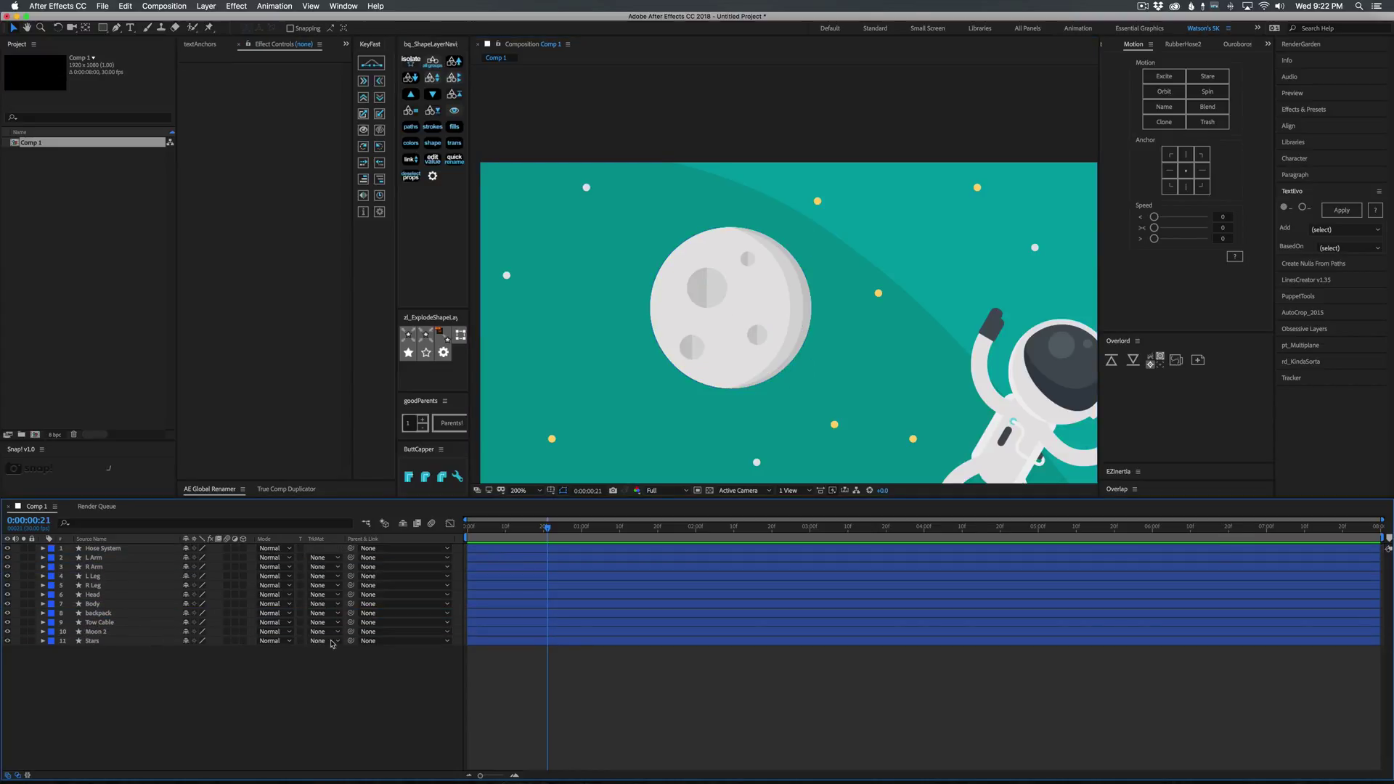
pyautogui.press(',')
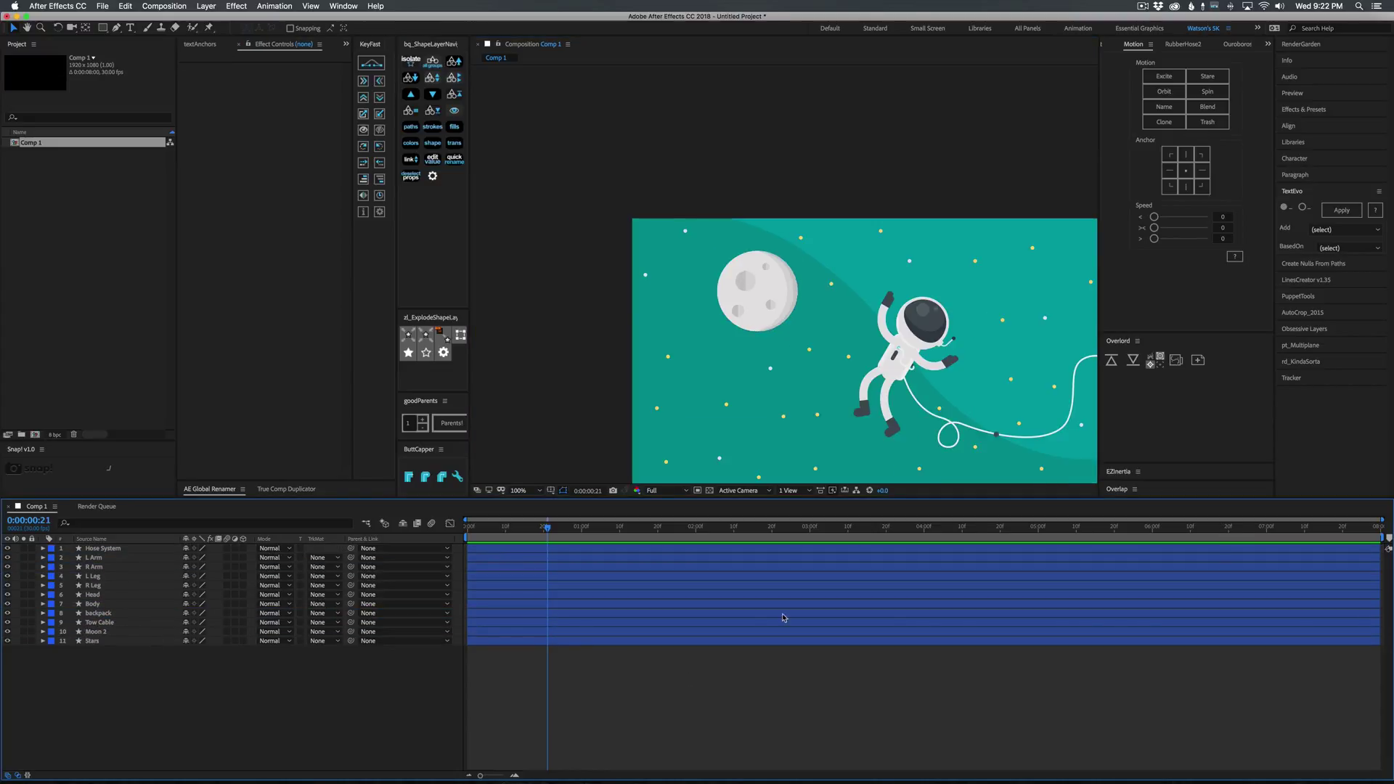
pyautogui.press('h')
pyautogui.moveTo(919, 382); pyautogui.dragTo(804, 304)
pyautogui.press('v')
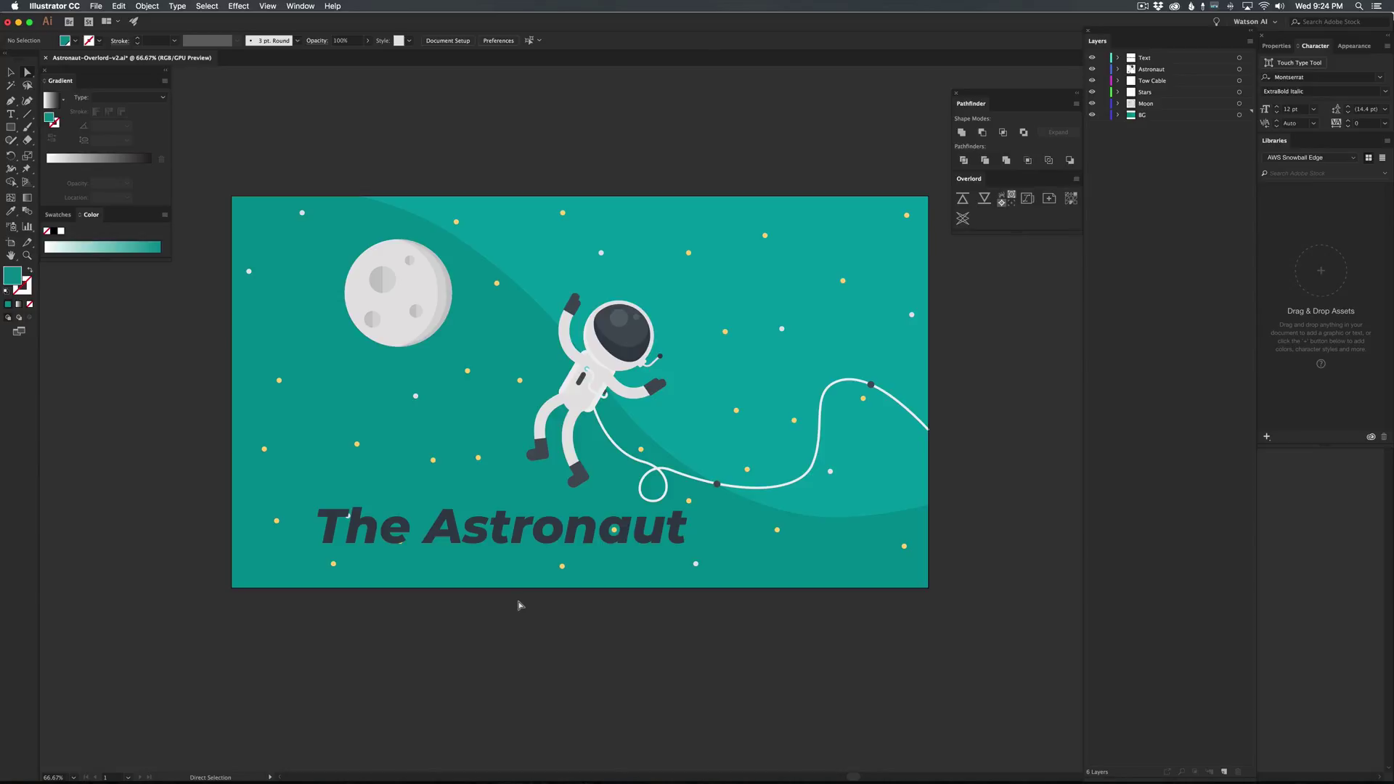
# - Transfer the title "The Astronaut" from Illustrator to After Effects with Overlord and check its text and character settings for editing
pyautogui.click(662, 527)
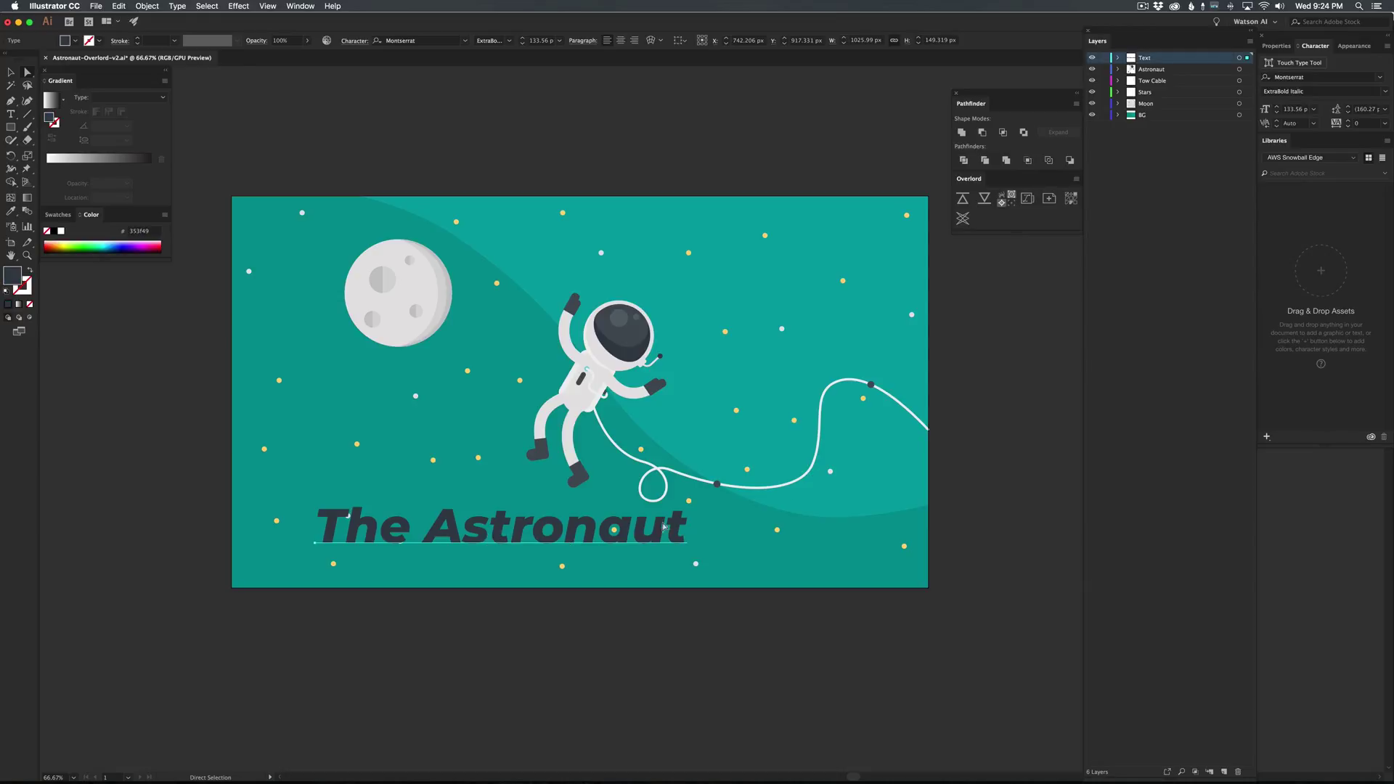
pyautogui.click(962, 199)
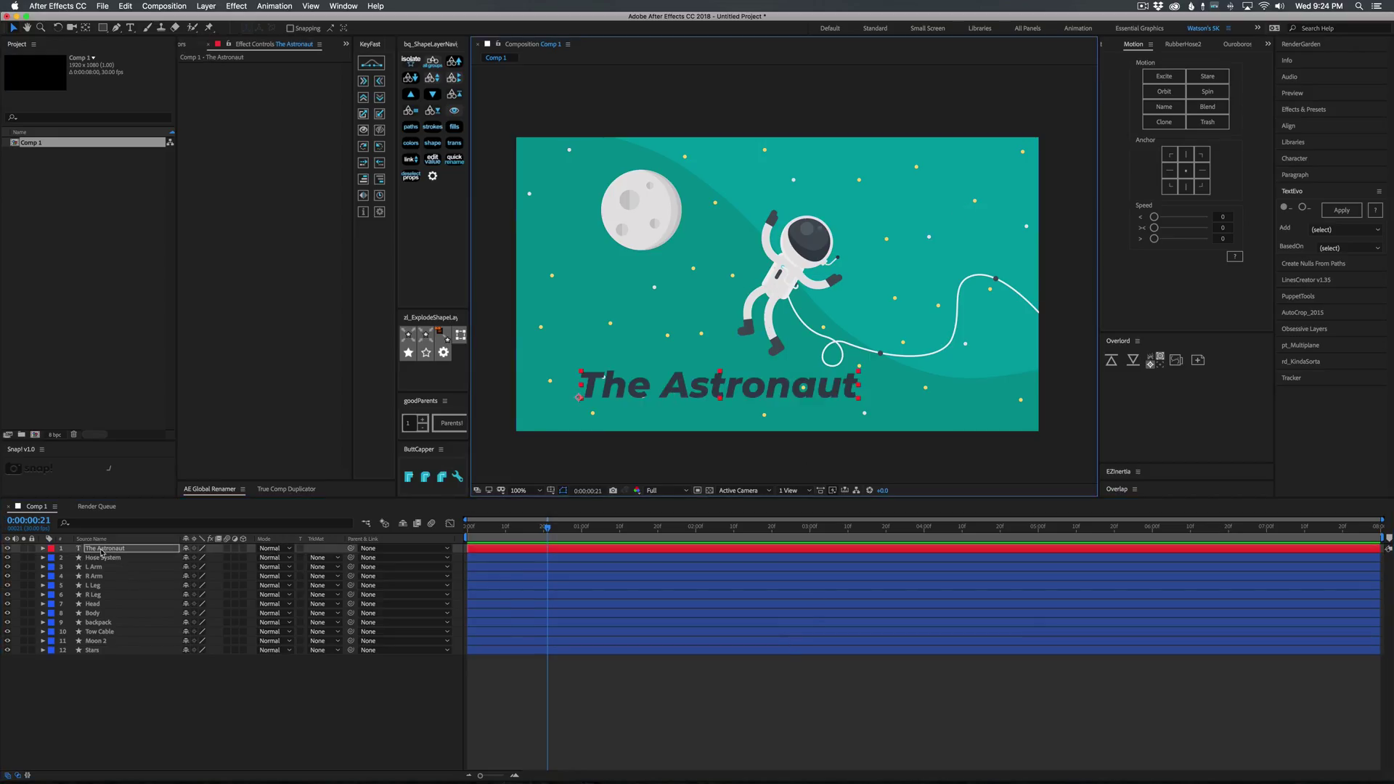
pyautogui.doubleClick(688, 396)
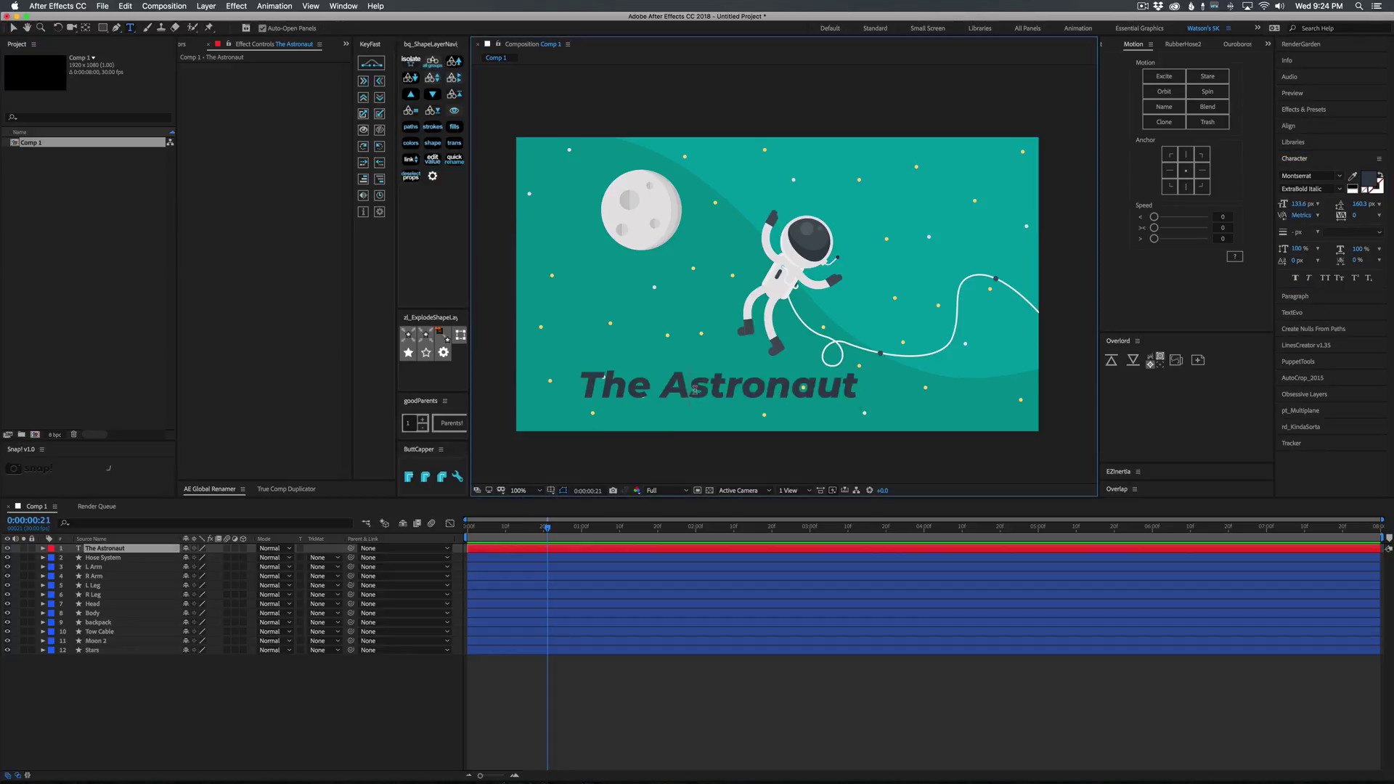
pyautogui.doubleClick(691, 392)
pyautogui.click(549, 717)
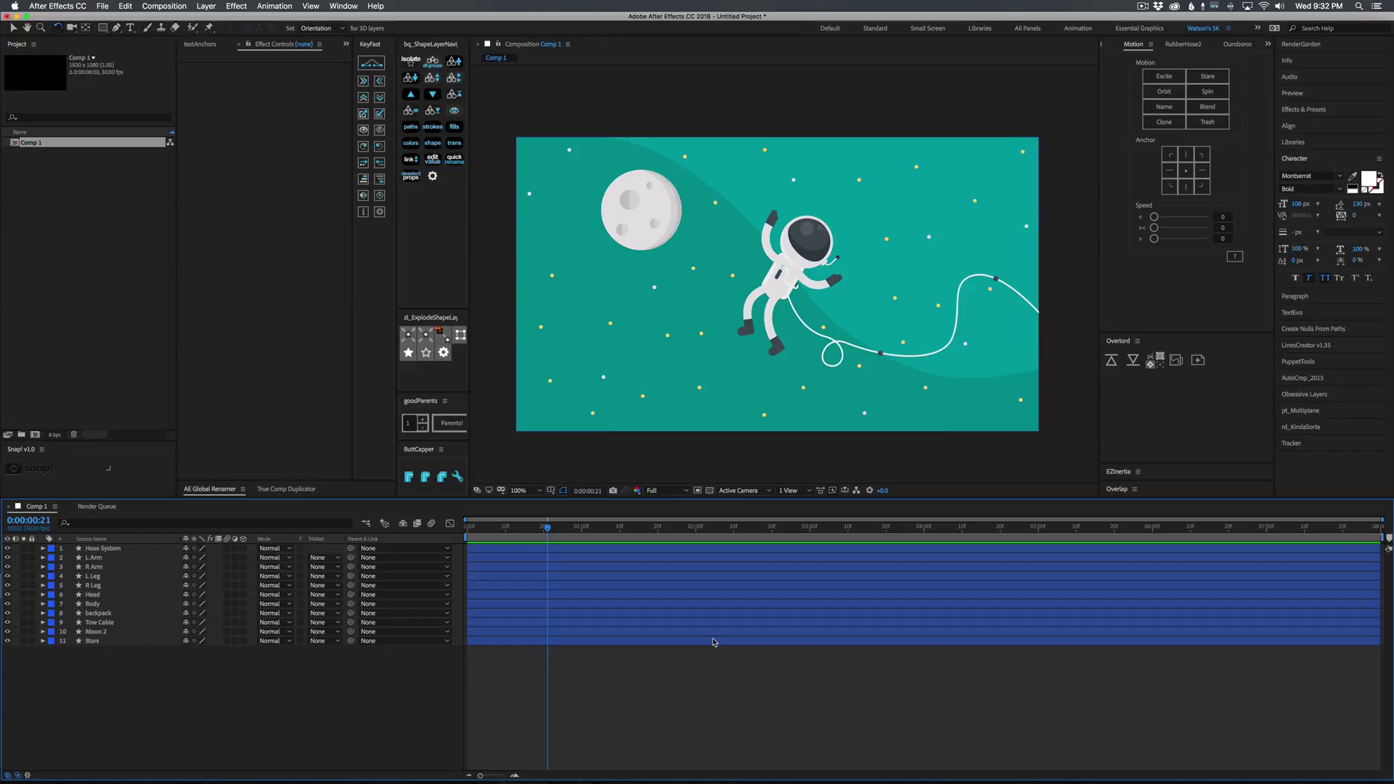
# - Parent the hose system, head, body, arms and legs to the backpack layer and keyframe the backpack's position and rotation
pyautogui.click(103, 548)
pyautogui.click(94, 557)
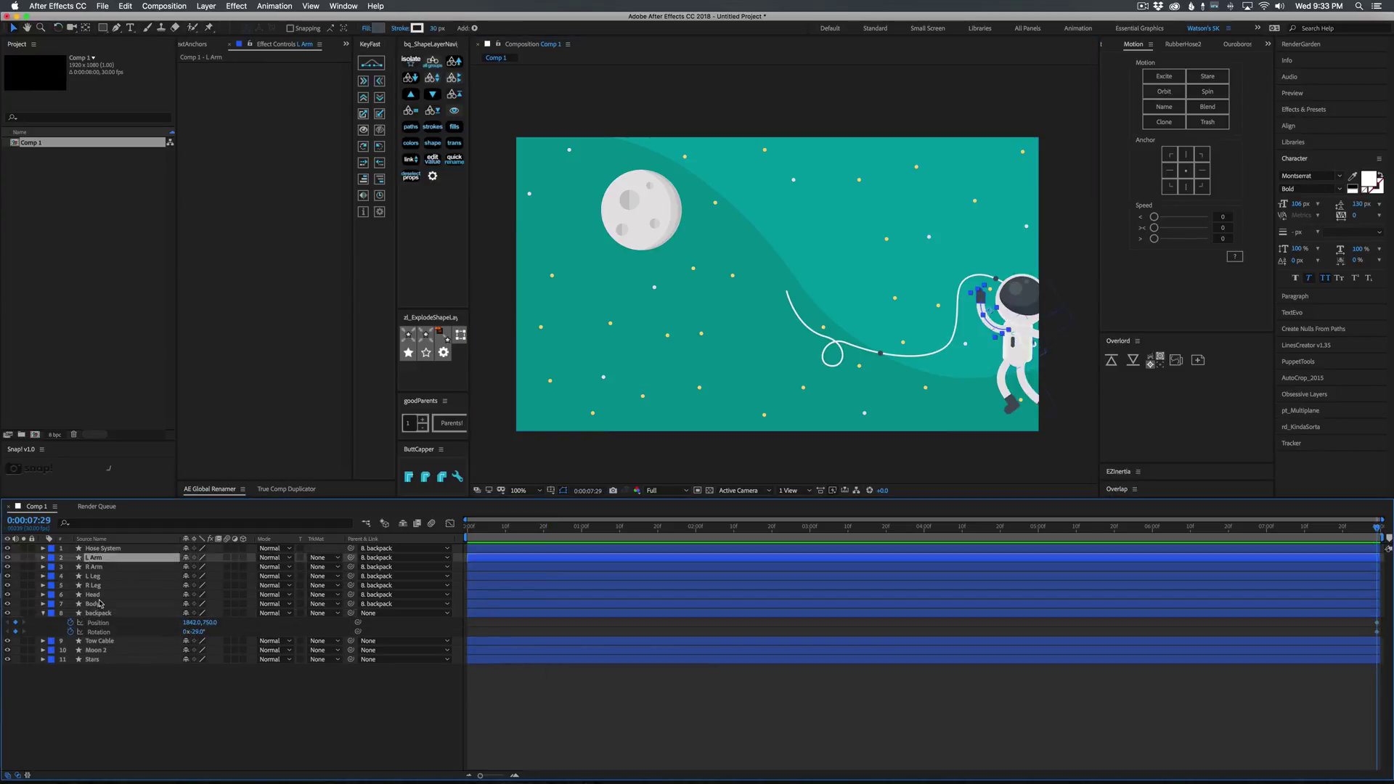
# - Animate the rotation of the astronaut's arms and legs with Easy Ease keyframes across the composition and preview the motion
pyautogui.click(98, 659)
pyautogui.click(94, 585)
pyautogui.press('y')
pyautogui.moveTo(547, 526)
pyautogui.mouseDown()
pyautogui.moveTo(1118, 527)
pyautogui.moveTo(467, 527)
pyautogui.mouseUp()
pyautogui.click(93, 623)
pyautogui.click(93, 641)
pyautogui.click(93, 585)
pyautogui.click(94, 604)
pyautogui.press('F9')
pyautogui.press('space')
# - Keyframe the Tow Cable path and reshape it at the first frame so the cable attaches to the astronaut's backpack
pyautogui.click(98, 659)
pyautogui.click(42, 687)
pyautogui.press('space')
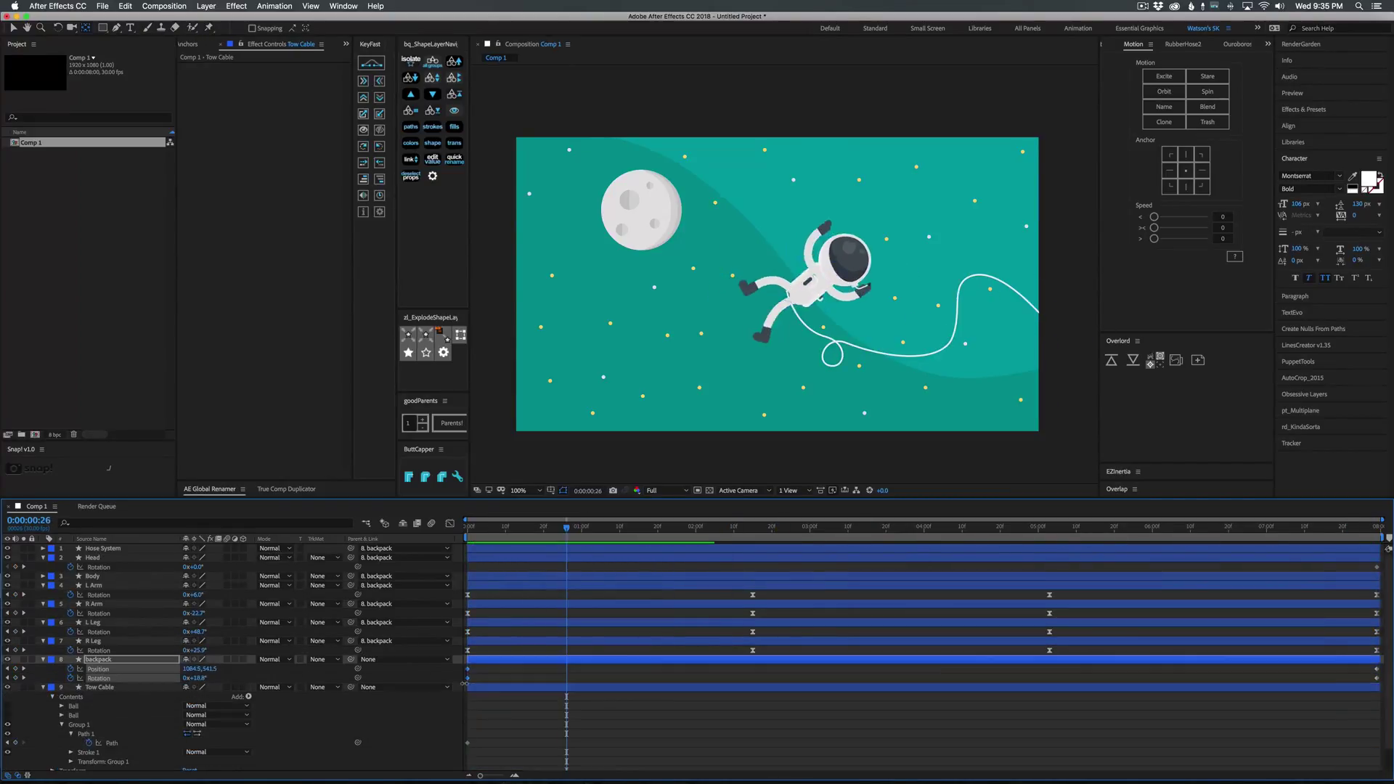
pyautogui.click(99, 687)
pyautogui.press('Home')
pyautogui.click(86, 734)
pyautogui.moveTo(787, 291); pyautogui.dragTo(1017, 327)
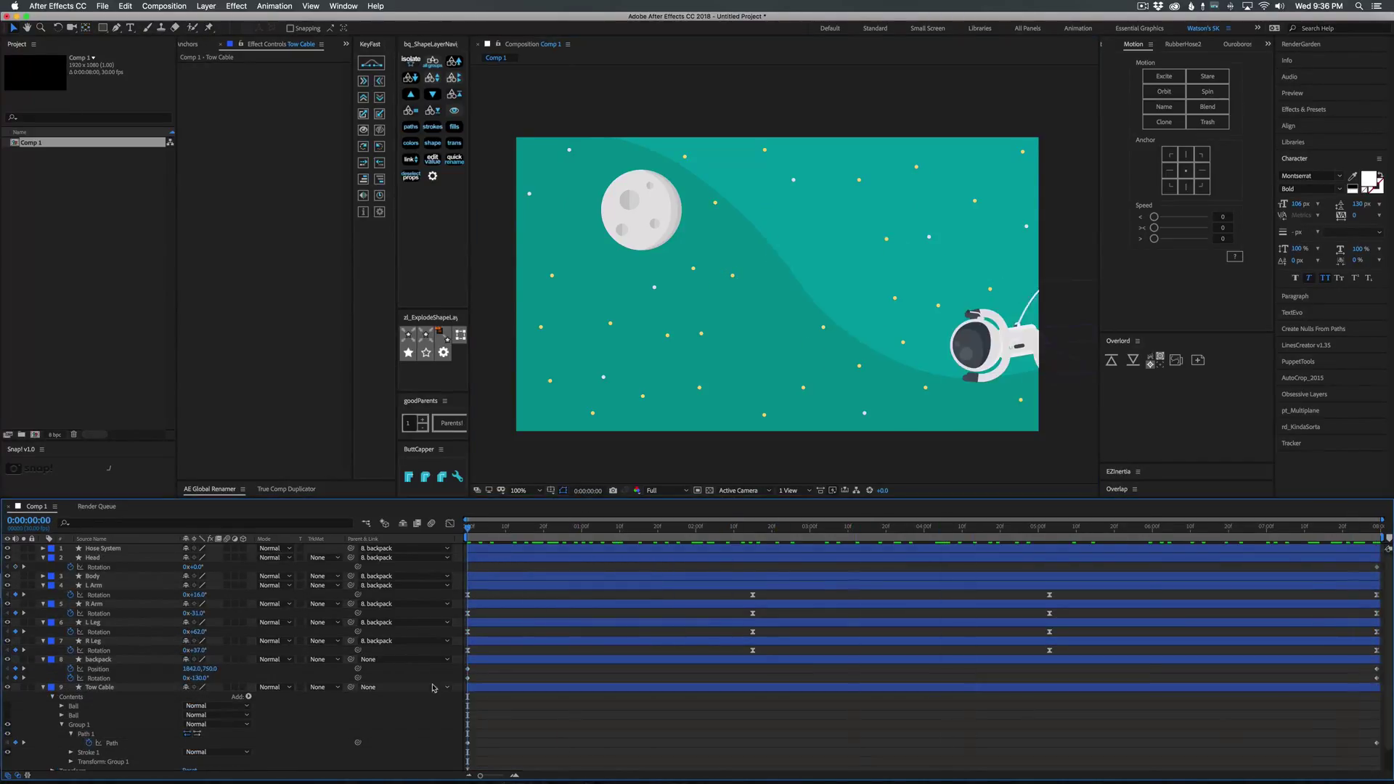
# - Duplicate the Tow Cable layer, name the copy Ball and rename its cable path group Ball 3
pyautogui.click(99, 687)
pyautogui.press('Return')
pyautogui.write('Ball')
pyautogui.press('Return')
pyautogui.click(79, 710)
# - Add Trim Paths to the Ball 3 group with Start and End at 100%, keyframe its Offset and preview the animation
pyautogui.click(248, 683)
pyautogui.moveTo(192, 738); pyautogui.dragTo(265, 738)
pyautogui.click(89, 757)
pyautogui.press('space')
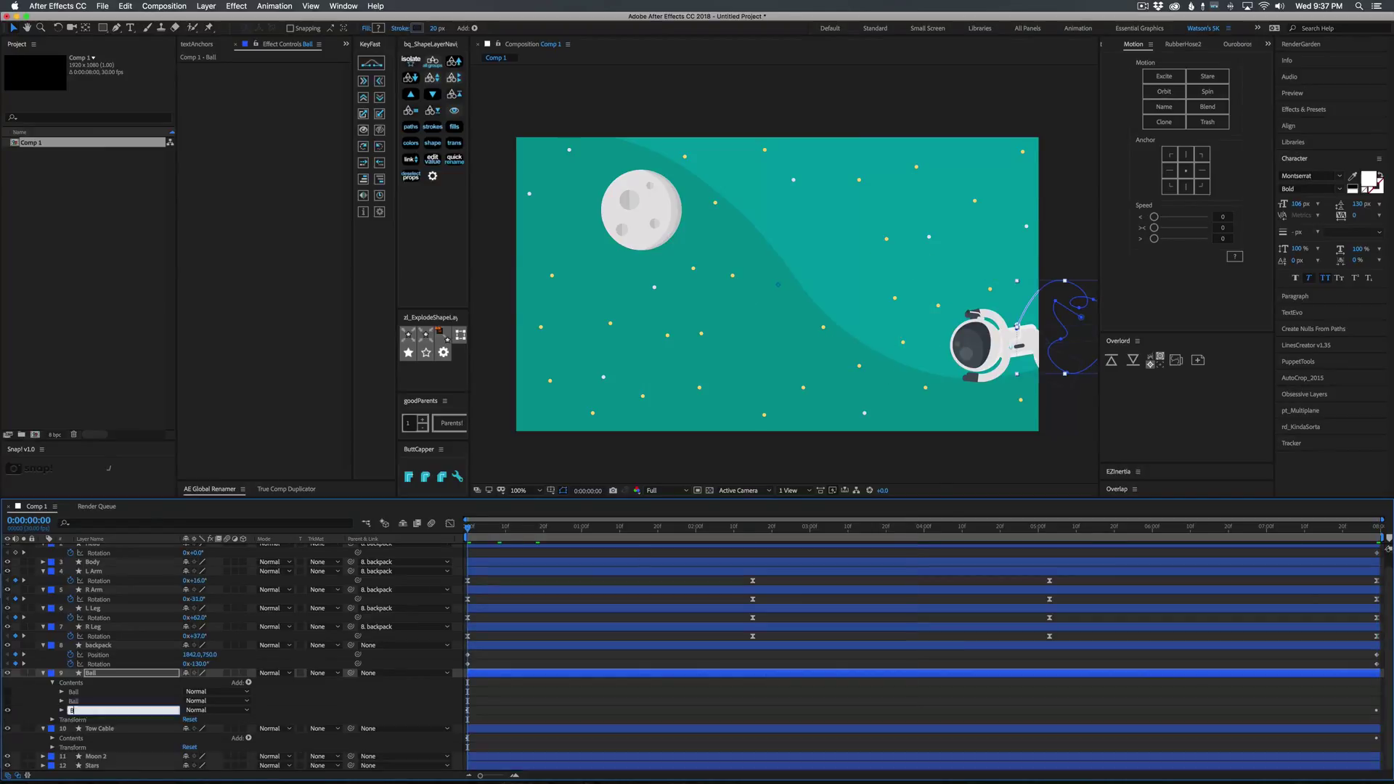
pyautogui.scroll(1, 218, 653)
pyautogui.press('space')
pyautogui.press('space')
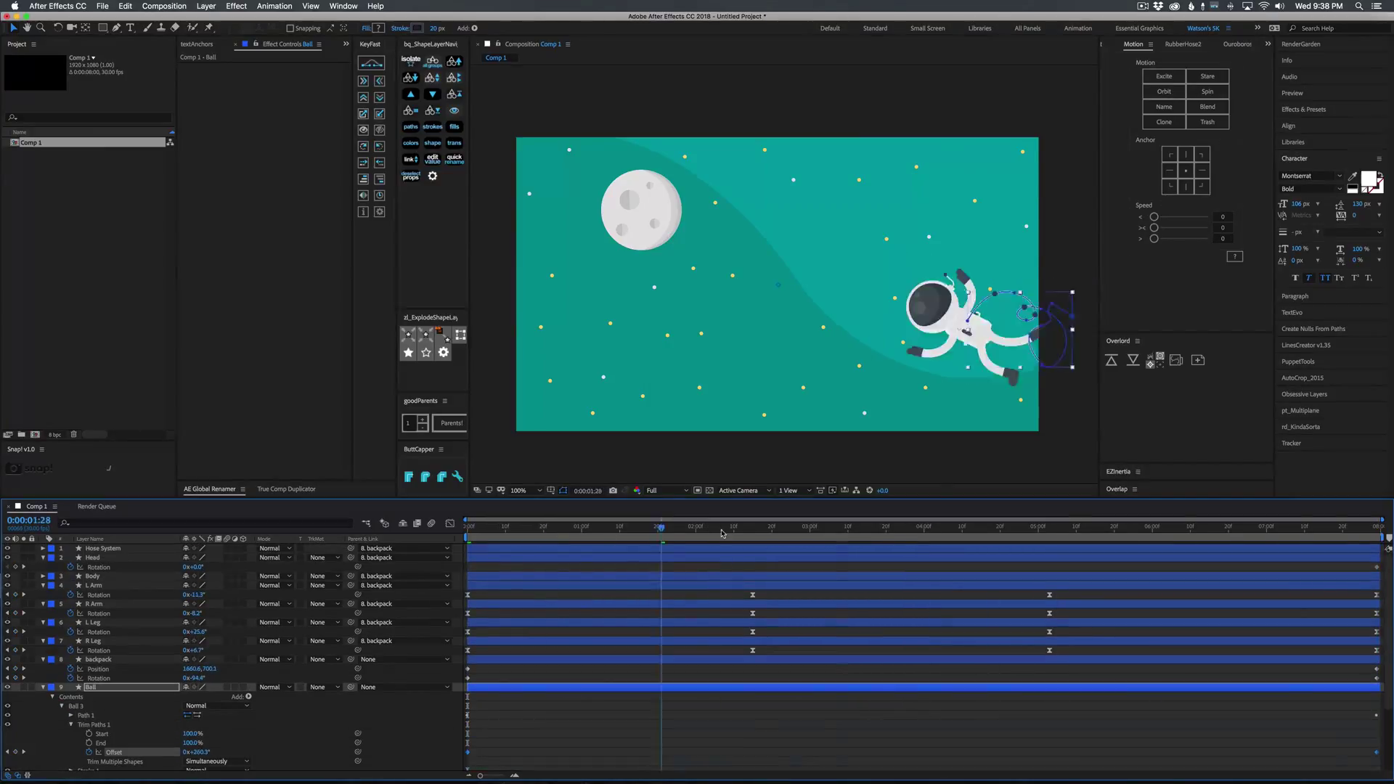
pyautogui.press('space')
# - Keyframe the position and rotation of the Moon 2 layer so the moon drifts and turns
pyautogui.click(641, 210)
pyautogui.press('p')
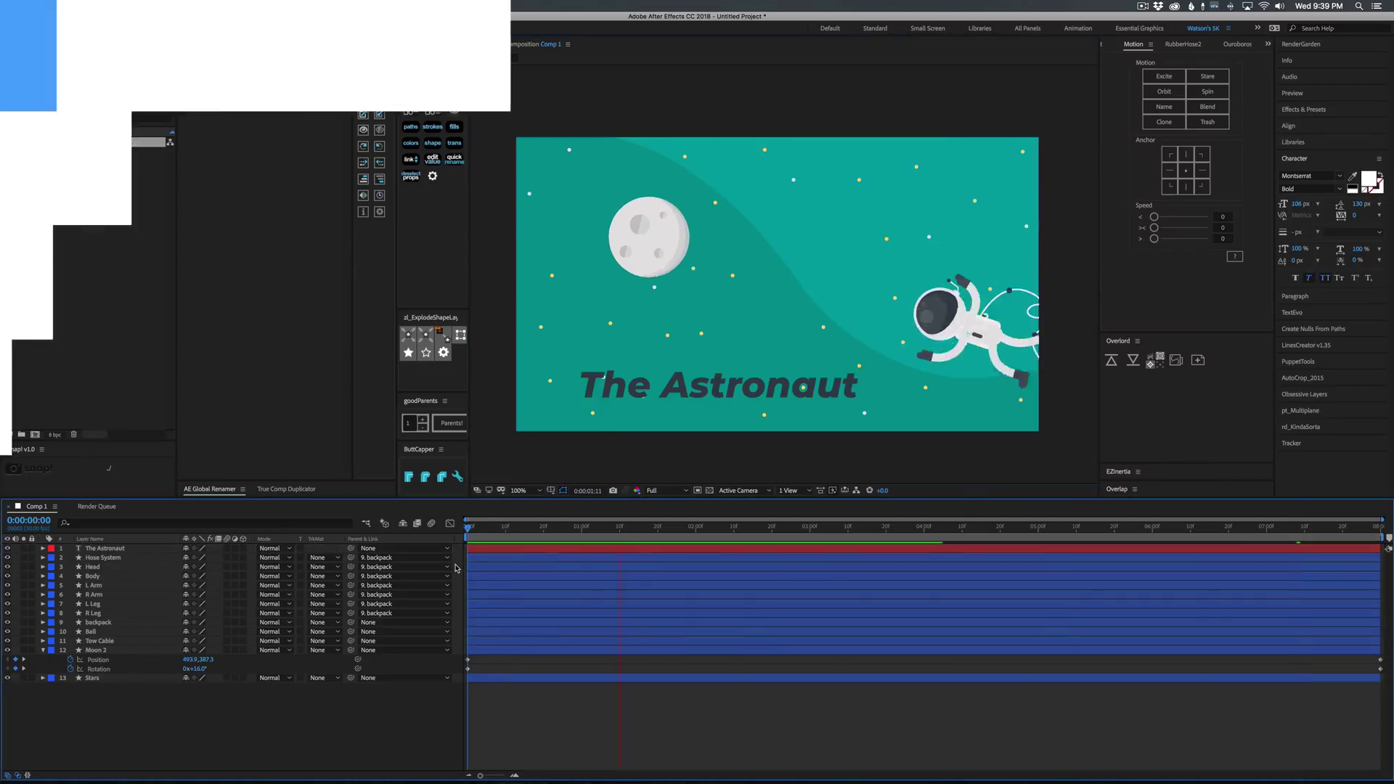